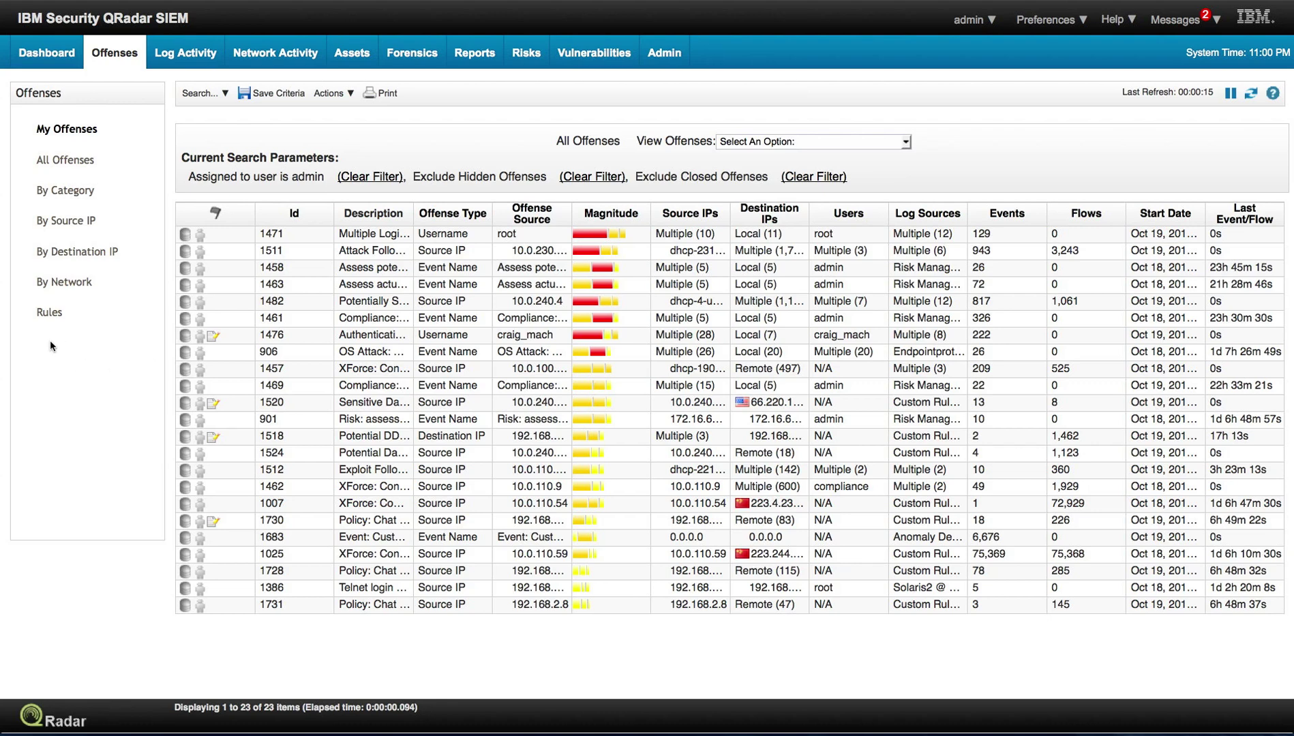
Step: List the offense rules and view the 'Anomaly: Long Duration ICMP Flows' rule's conditions and notes
{"action": "left_click", "coordinate": [51, 318]}
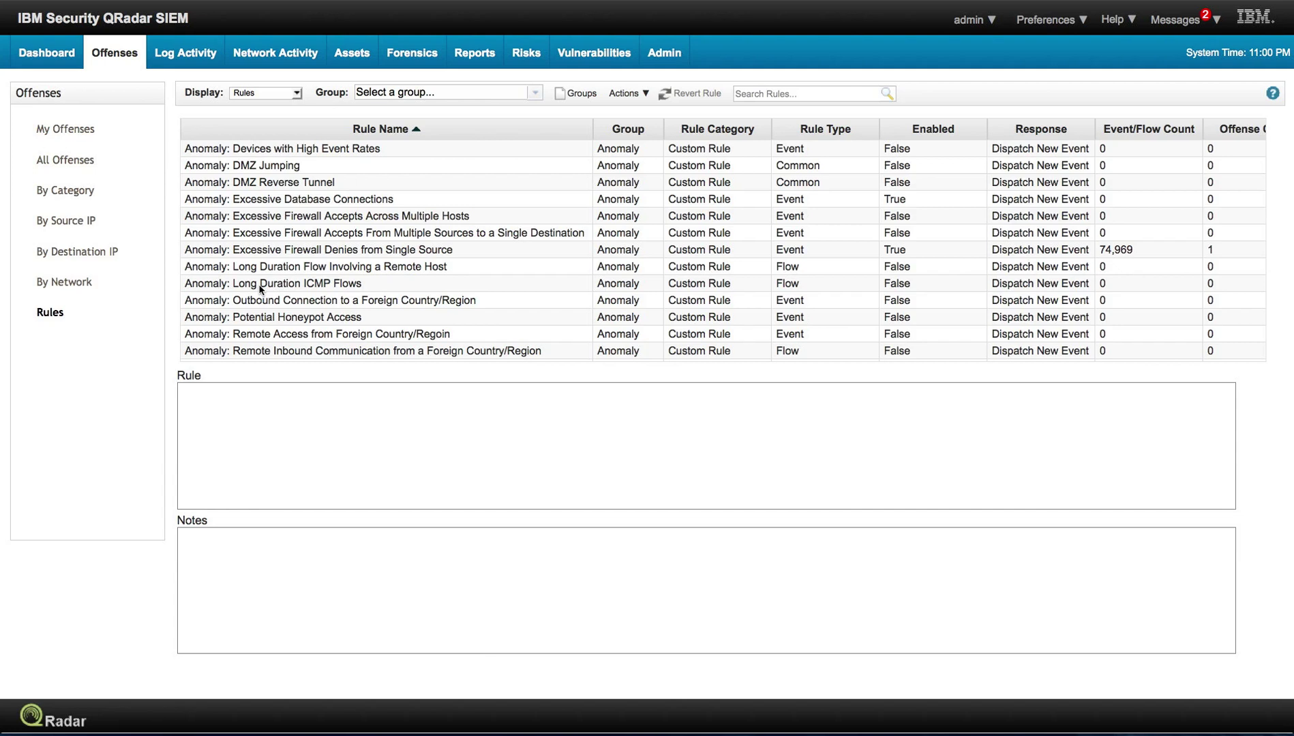
{"action": "left_click", "coordinate": [259, 286]}
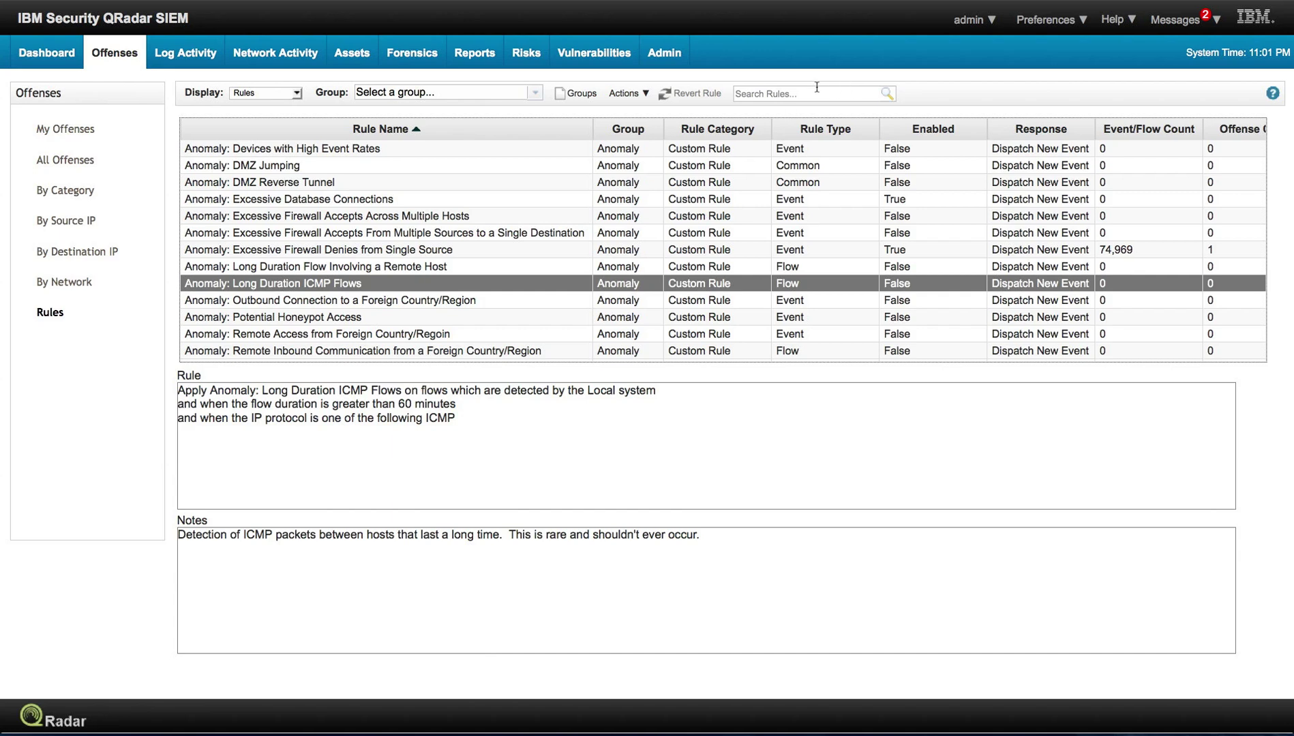
Step: Put the cursor in the Search Rules box above the rules table
{"action": "left_click", "coordinate": [779, 95]}
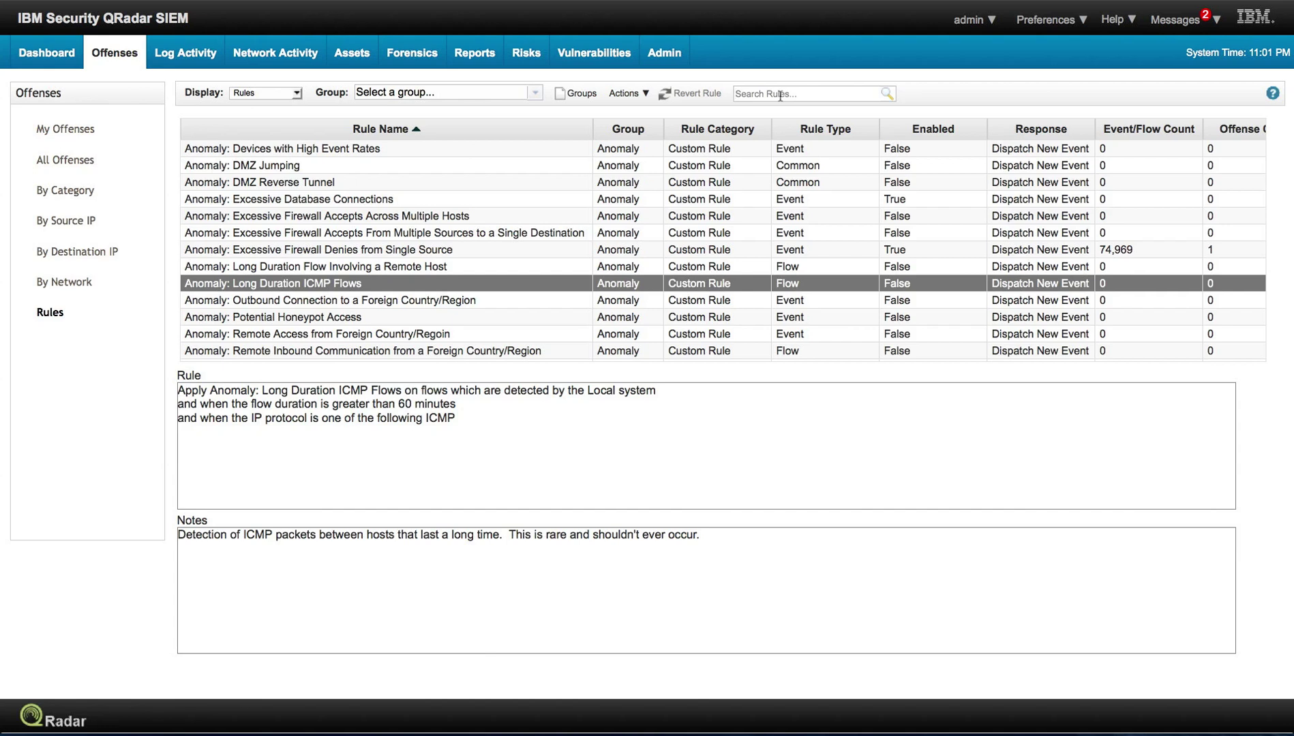
Step: Search rules for 'Spike', leaving only CustomRule: Spike in data outbound
{"action": "type", "text": "Spike"}
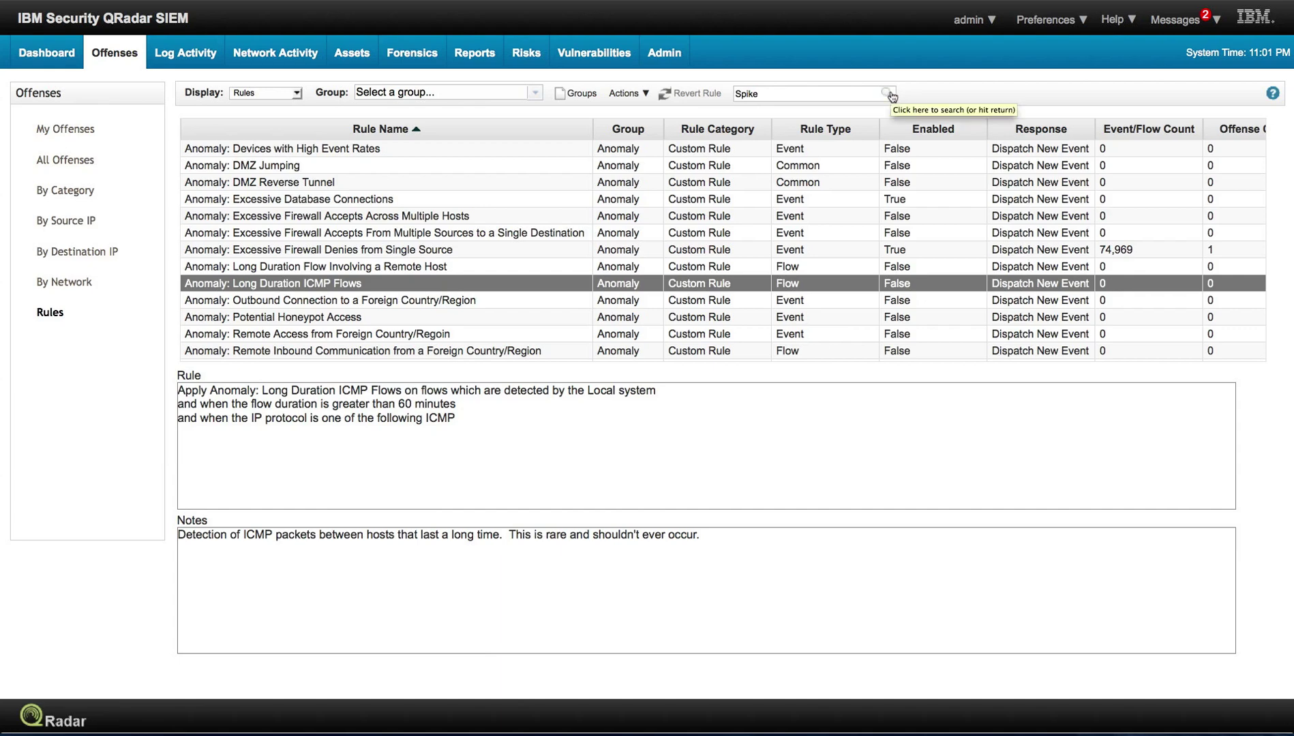
{"action": "left_click", "coordinate": [890, 95]}
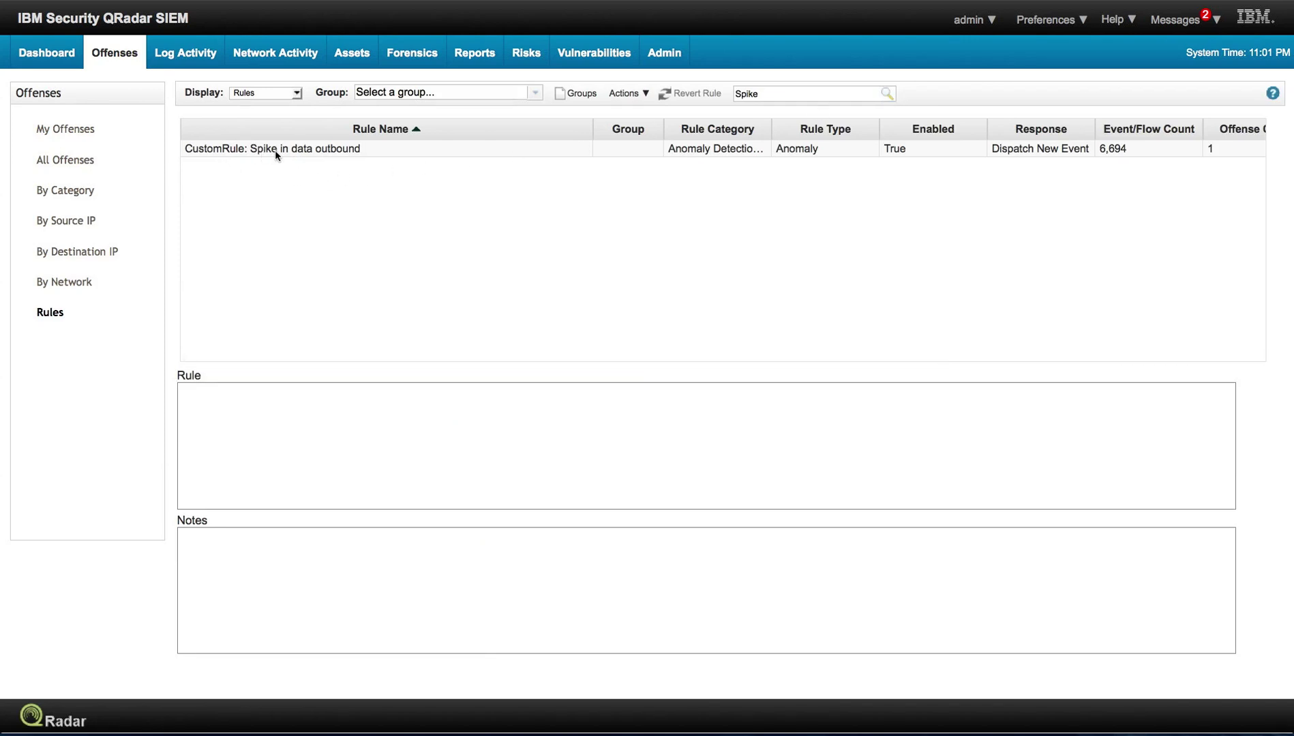
Step: Open the Spike in data outbound rule, review its Source Bytes (Sum) anomaly test, and discard without saving
{"action": "double_click", "coordinate": [335, 150]}
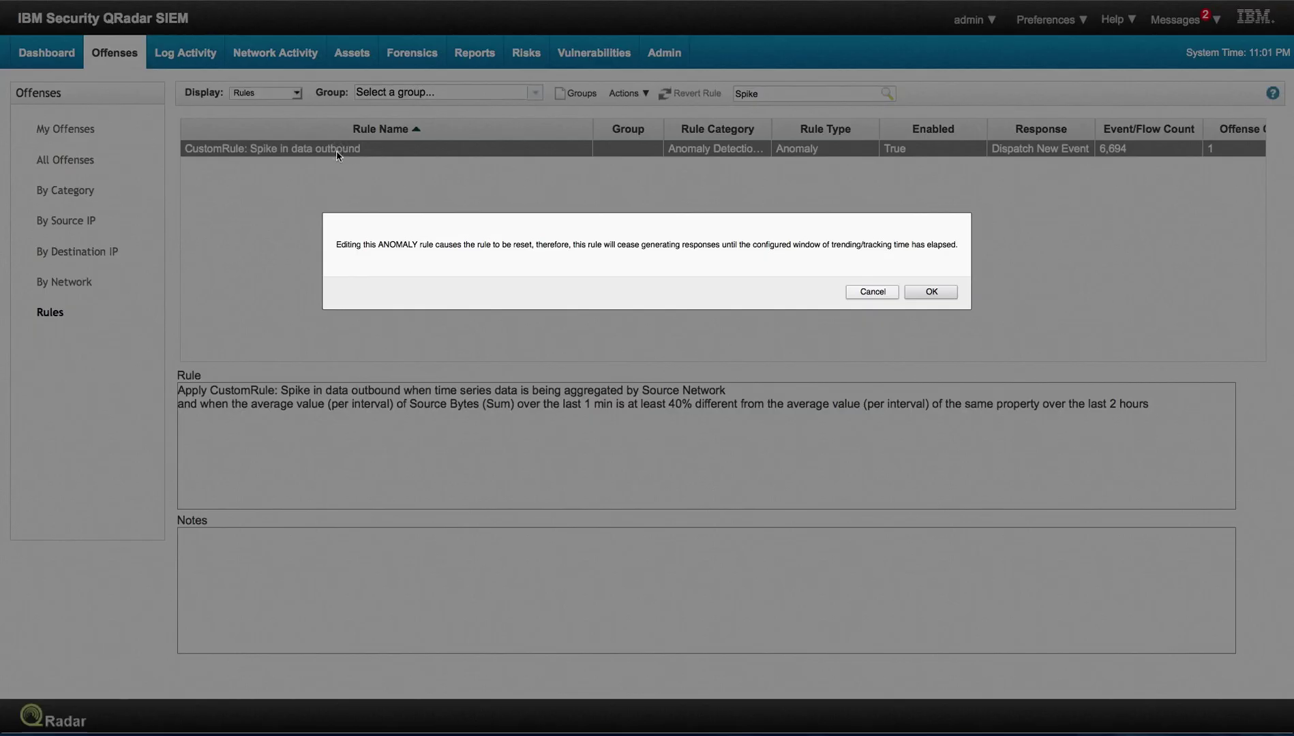
{"action": "left_click", "coordinate": [930, 292]}
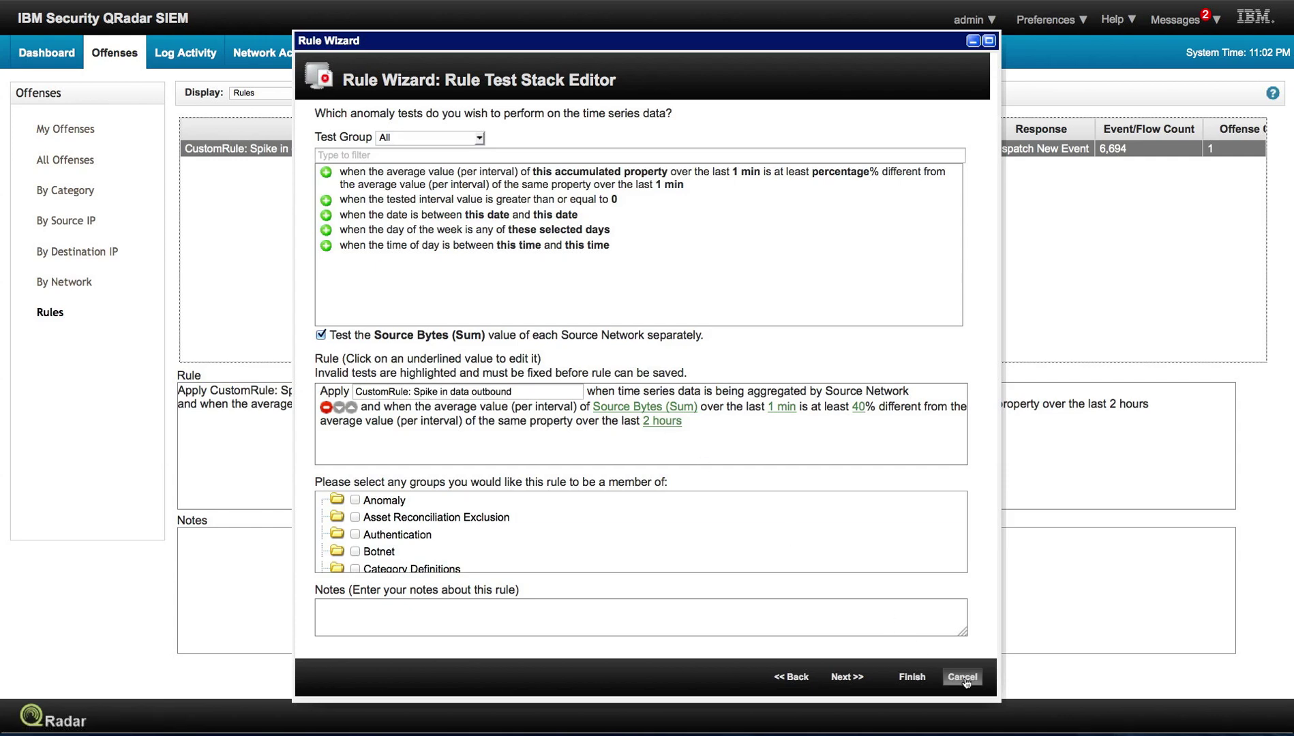
{"action": "left_click", "coordinate": [963, 677]}
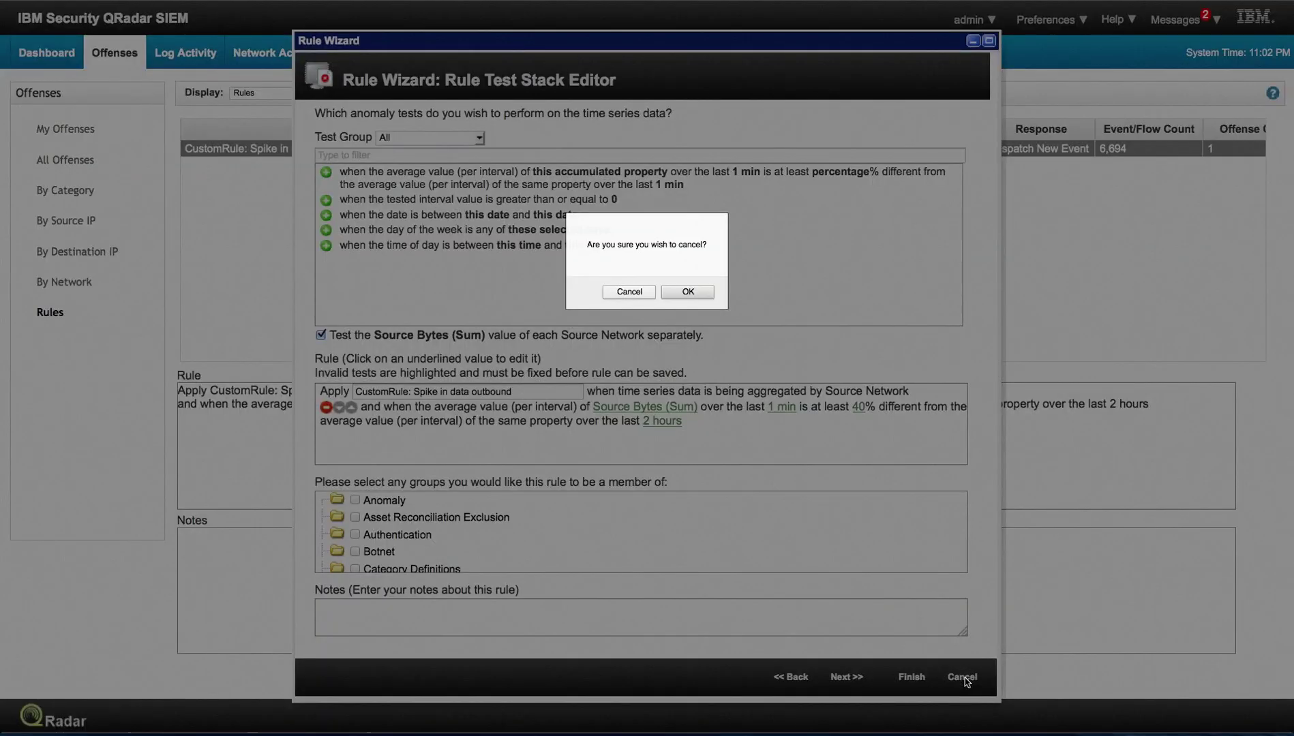
{"action": "left_click", "coordinate": [689, 292]}
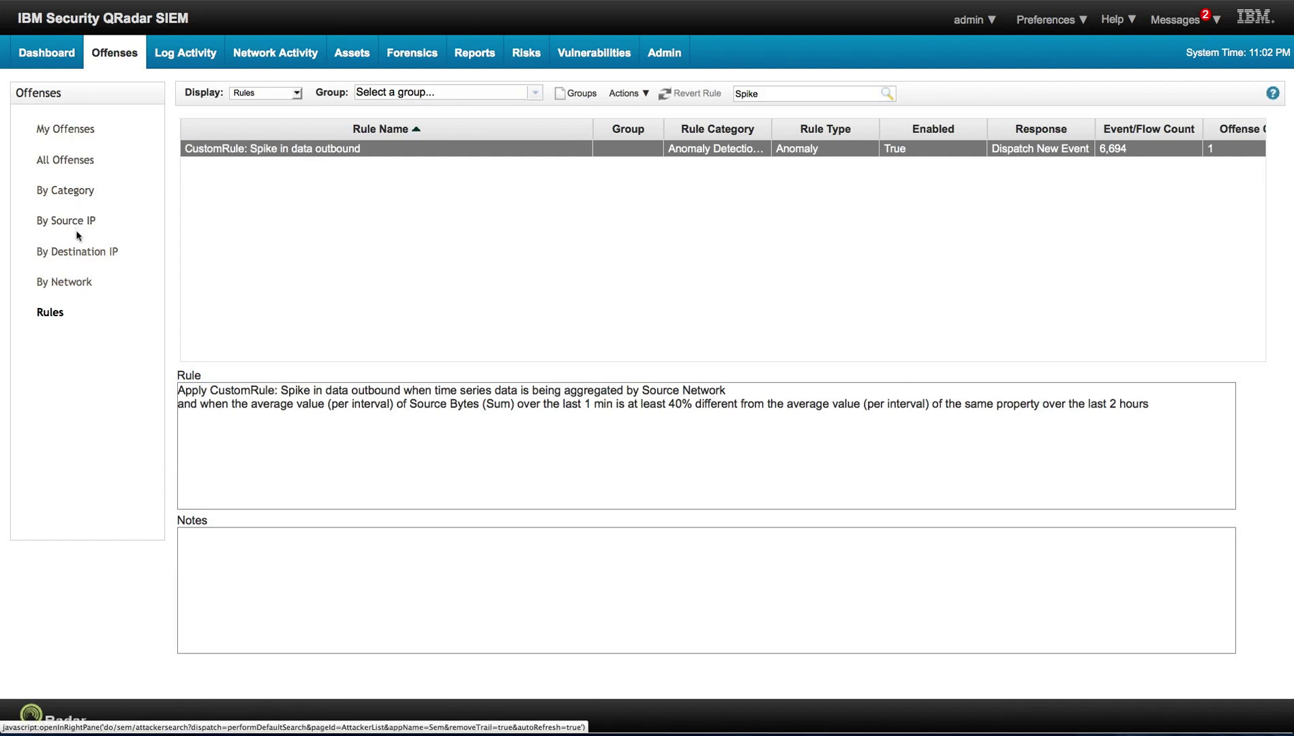
Step: Open offense 1683 (Event: CustomRule: Spike in data outbound) from All Offenses
{"action": "left_click", "coordinate": [79, 162]}
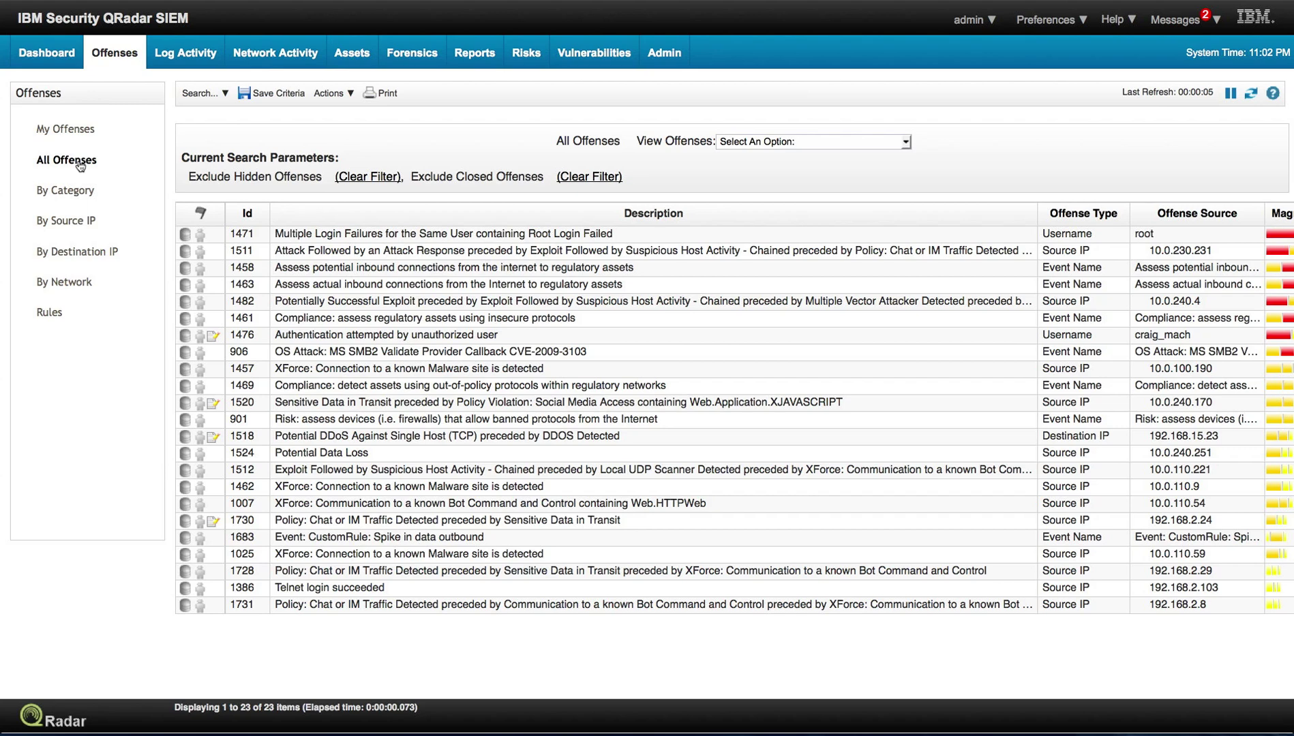
{"action": "double_click", "coordinate": [283, 538]}
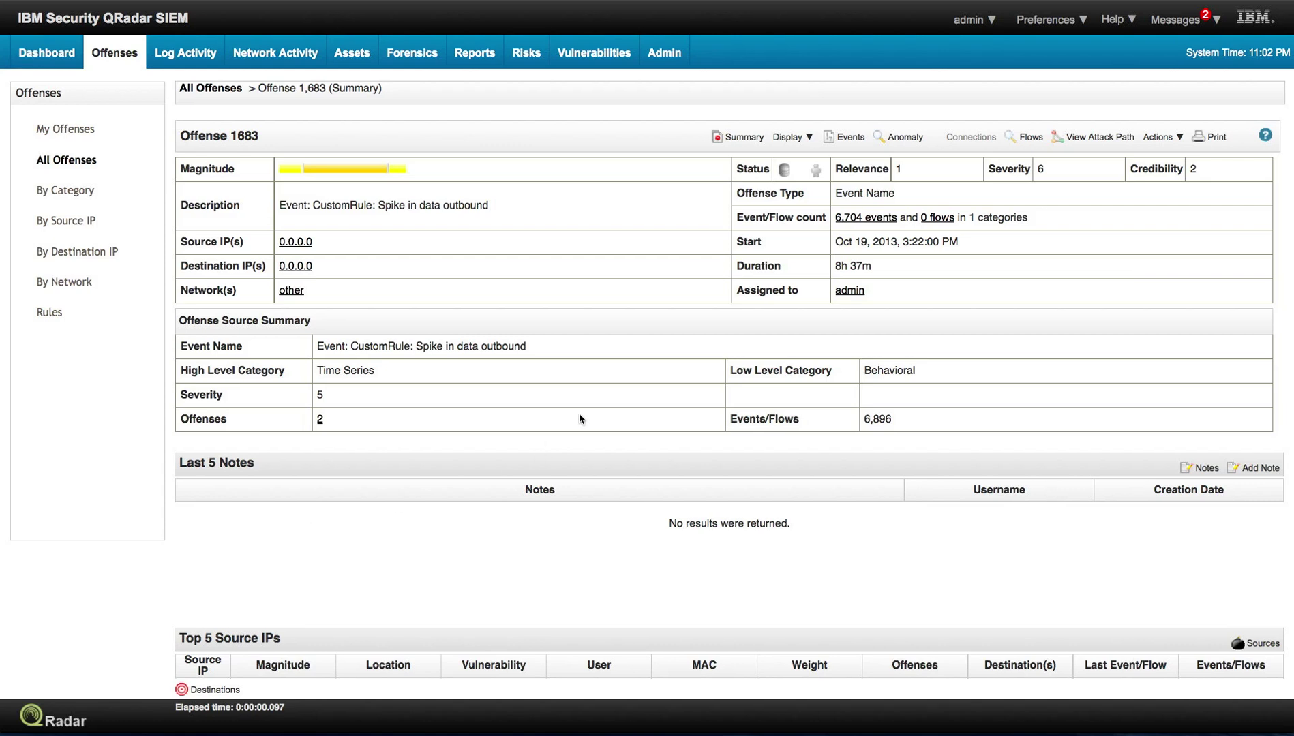
{"action": "left_click", "coordinate": [809, 138]}
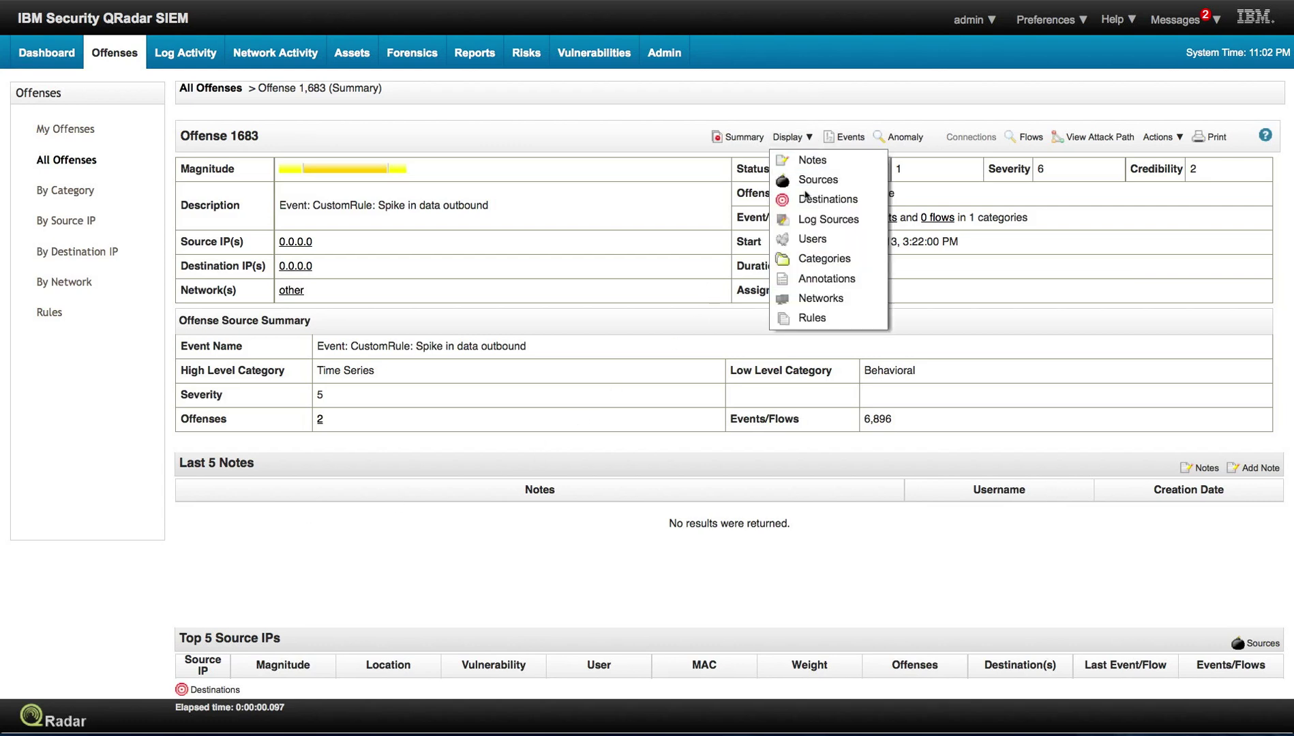
{"action": "left_click", "coordinate": [812, 318]}
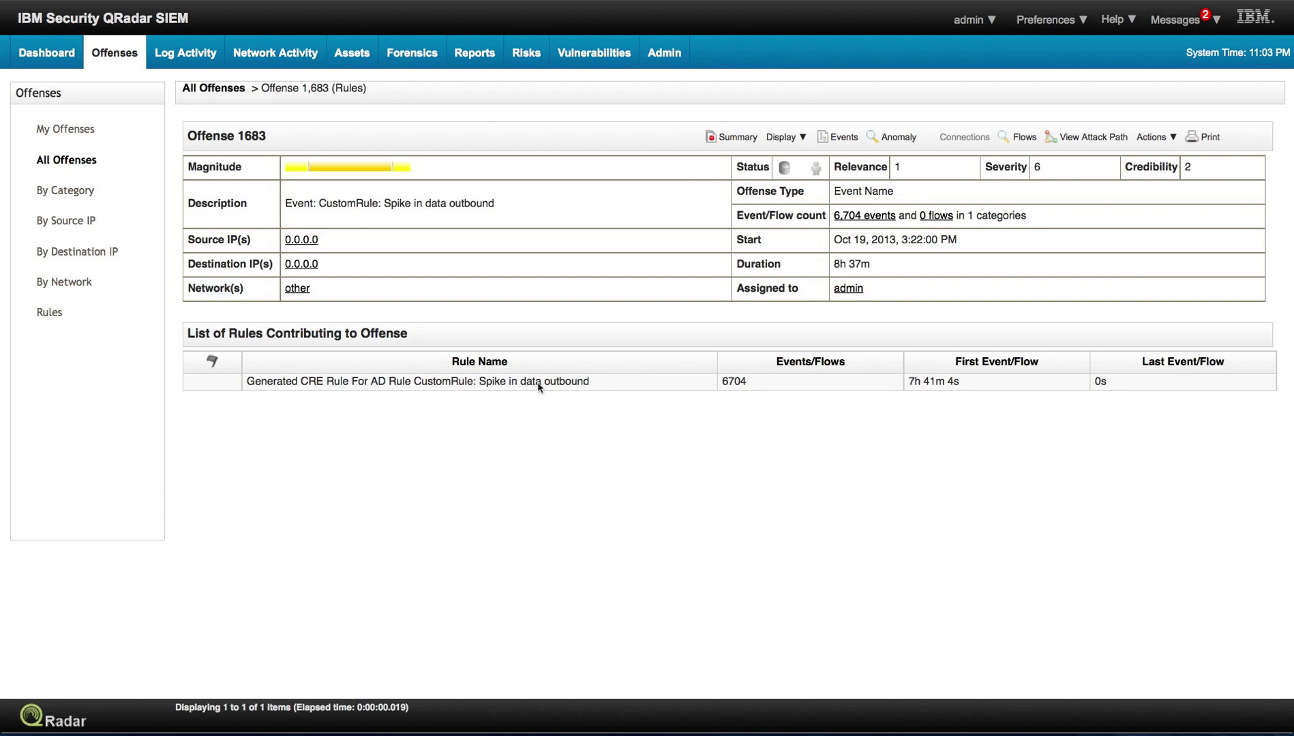
{"action": "left_click", "coordinate": [739, 137]}
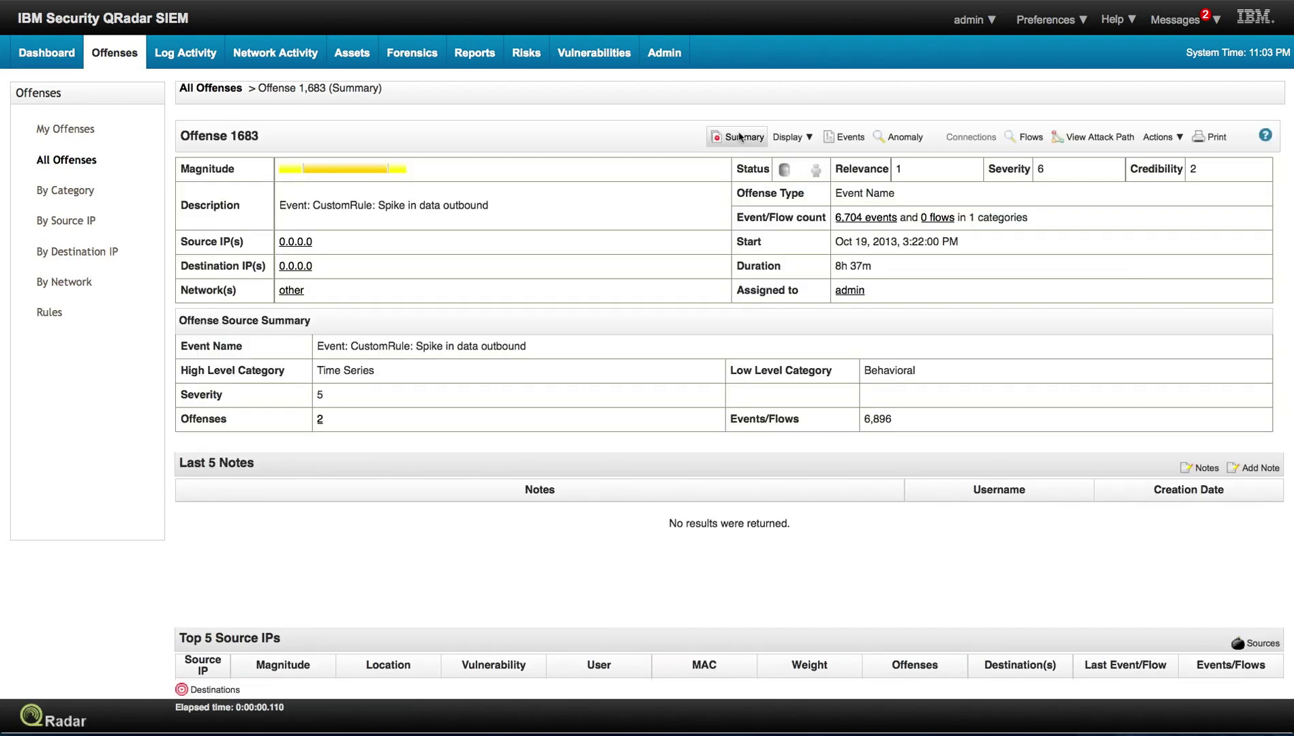
Step: Widen Last 10 Events' Anomaly Text column by narrowing Event Name, Time and Anomaly Value
{"action": "scroll", "coordinate": [483, 332], "scroll_direction": "down", "scroll_amount": 5}
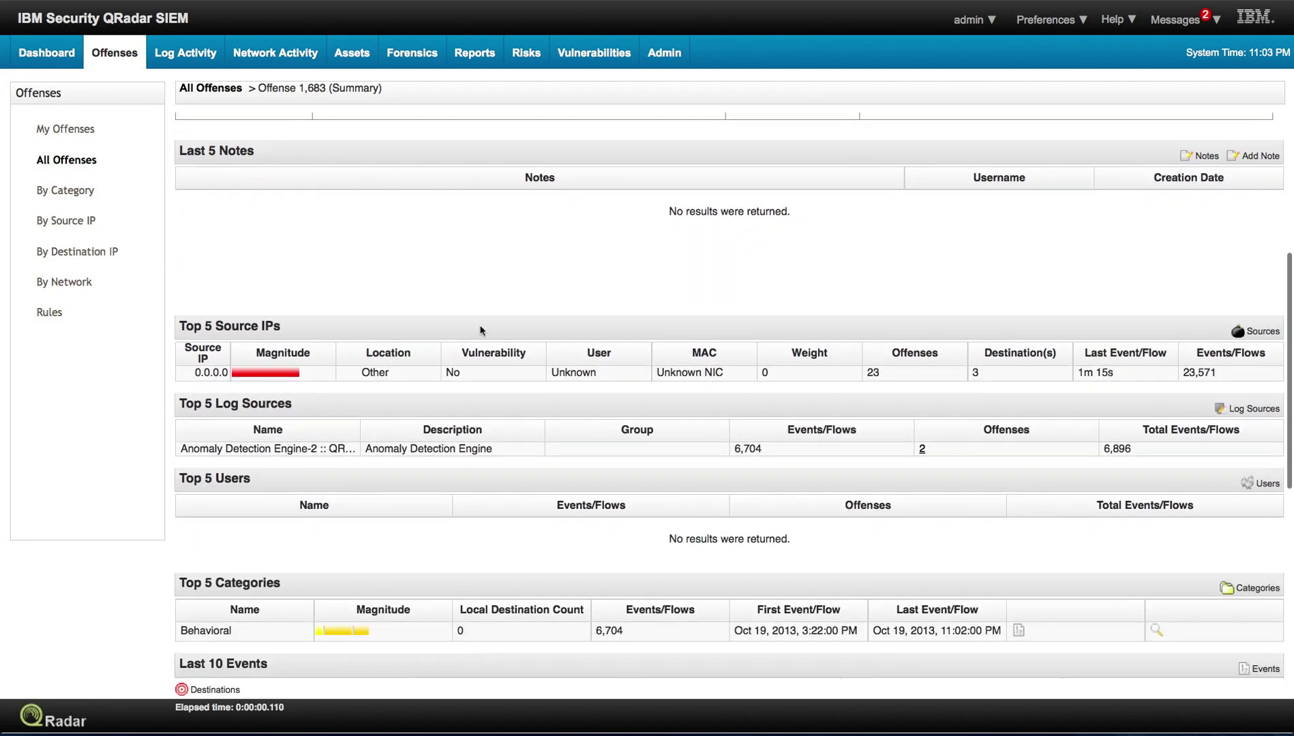
{"action": "scroll", "coordinate": [480, 331], "scroll_direction": "down", "scroll_amount": 6}
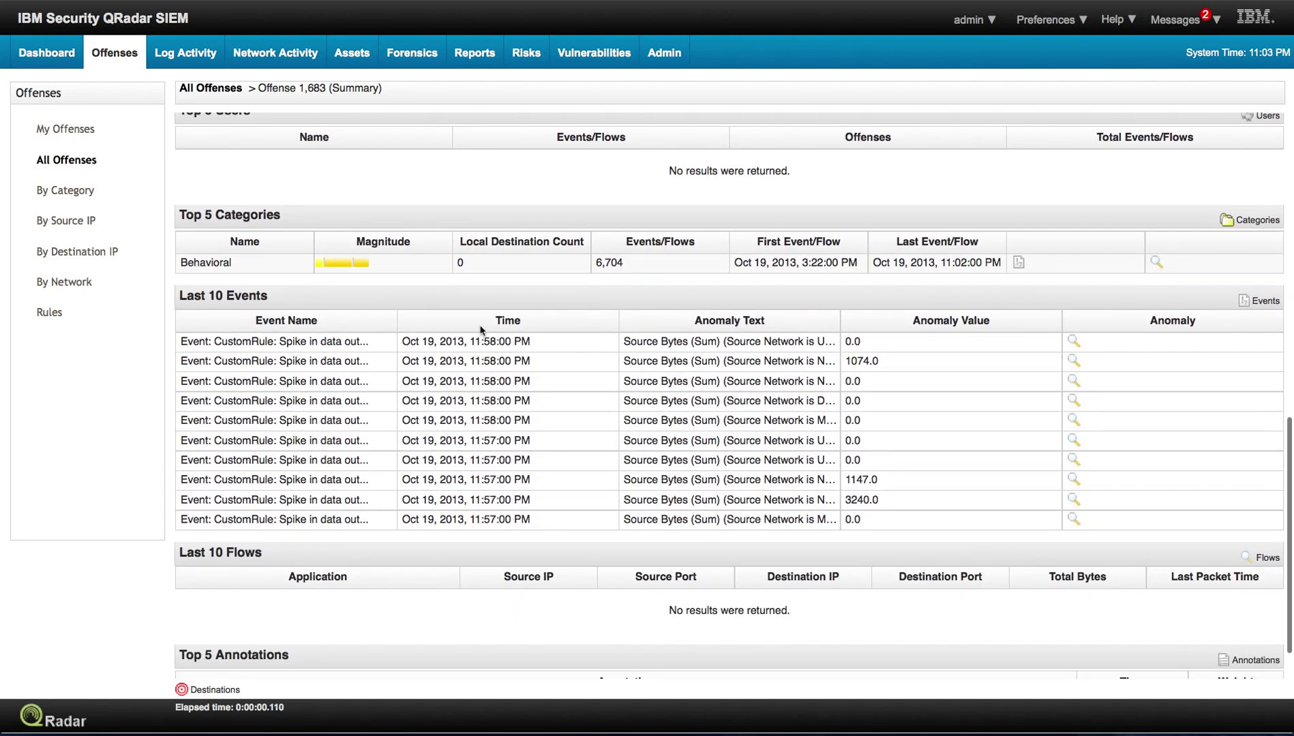
{"action": "left_click_drag", "start_coordinate": [398, 320], "coordinate": [373, 324]}
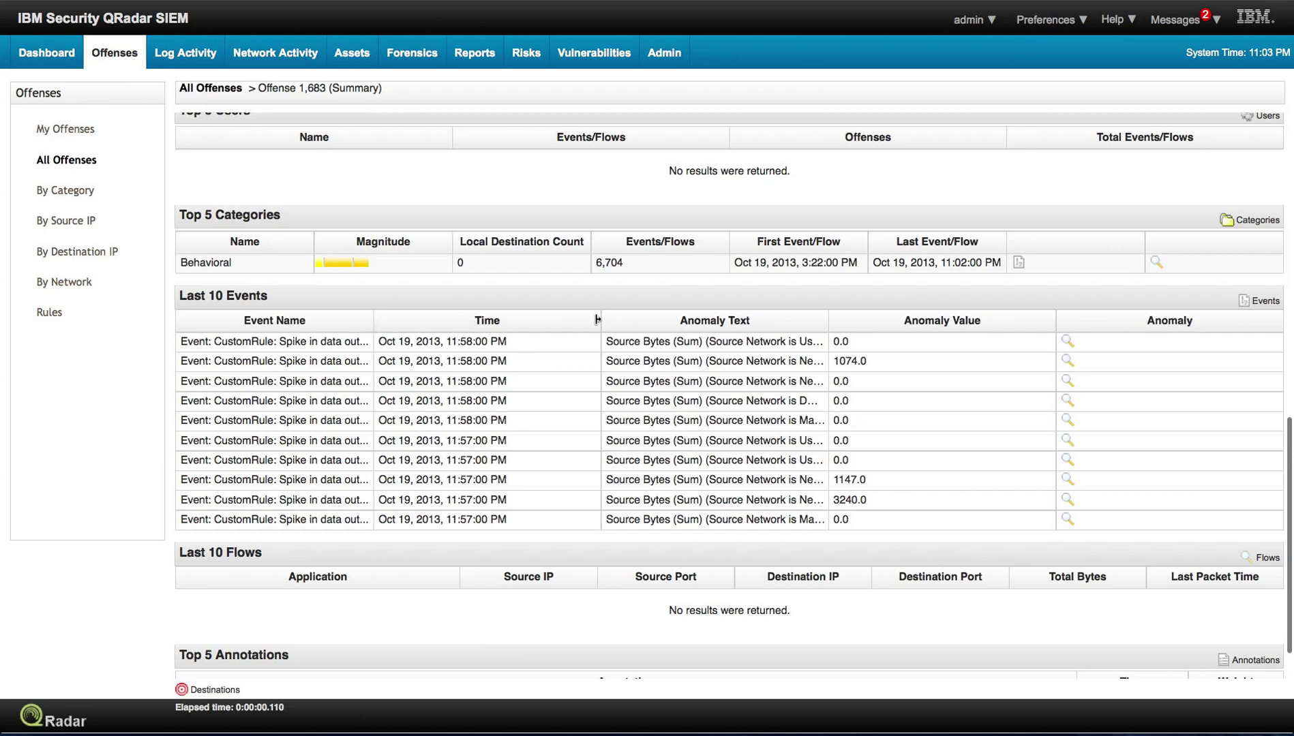
{"action": "left_click_drag", "start_coordinate": [603, 321], "coordinate": [542, 321]}
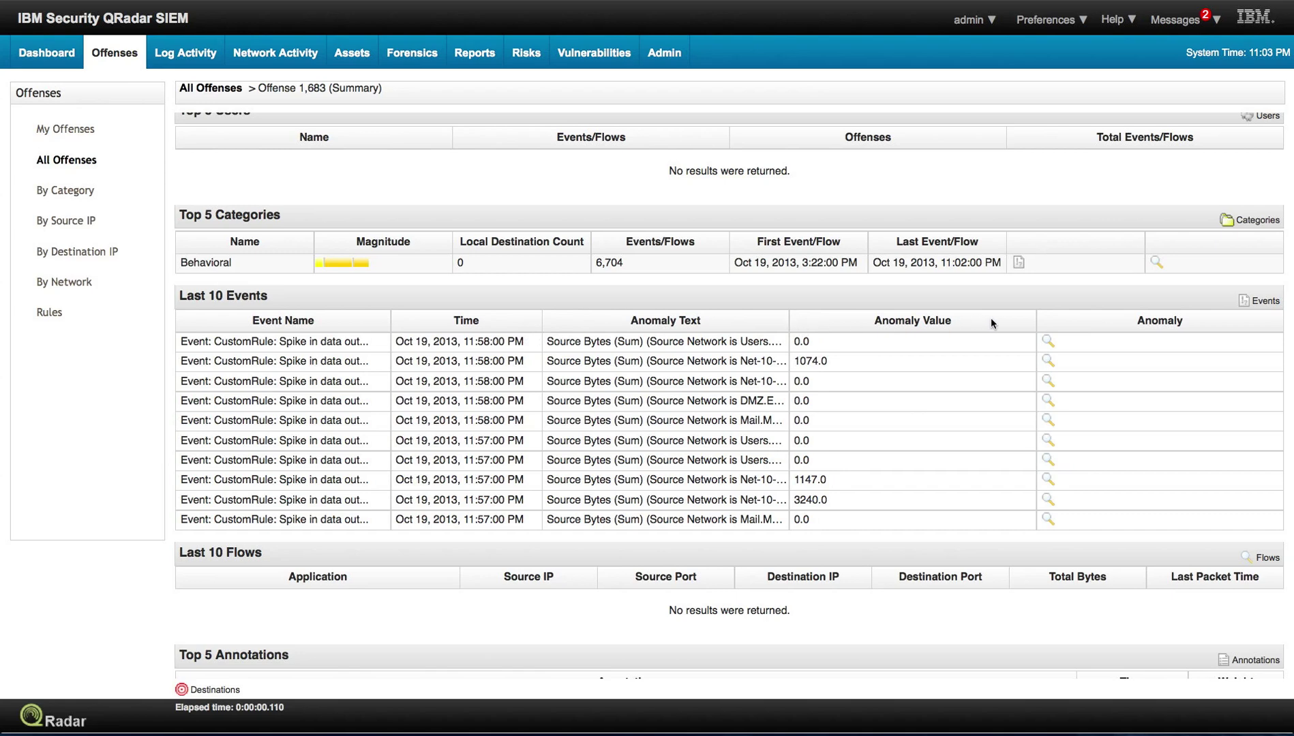
{"action": "left_click_drag", "start_coordinate": [1036, 320], "coordinate": [920, 321]}
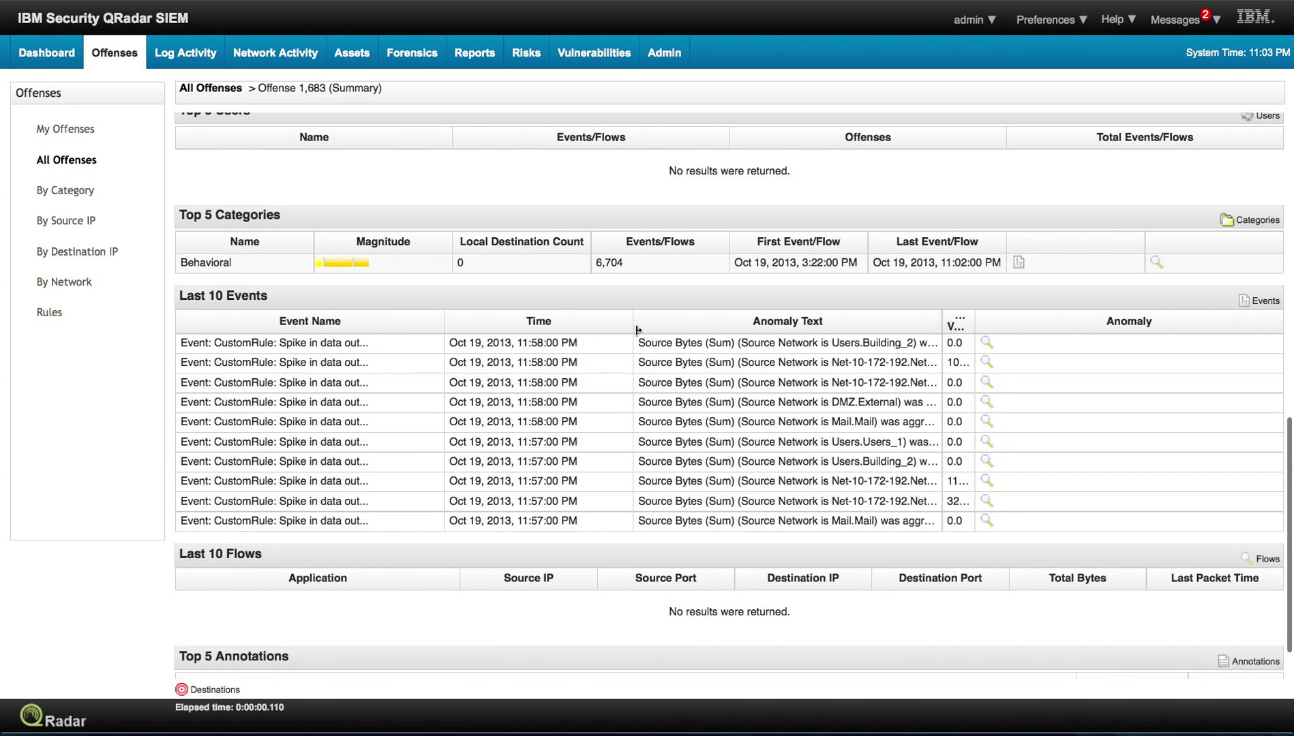
{"action": "left_click_drag", "start_coordinate": [634, 325], "coordinate": [617, 326]}
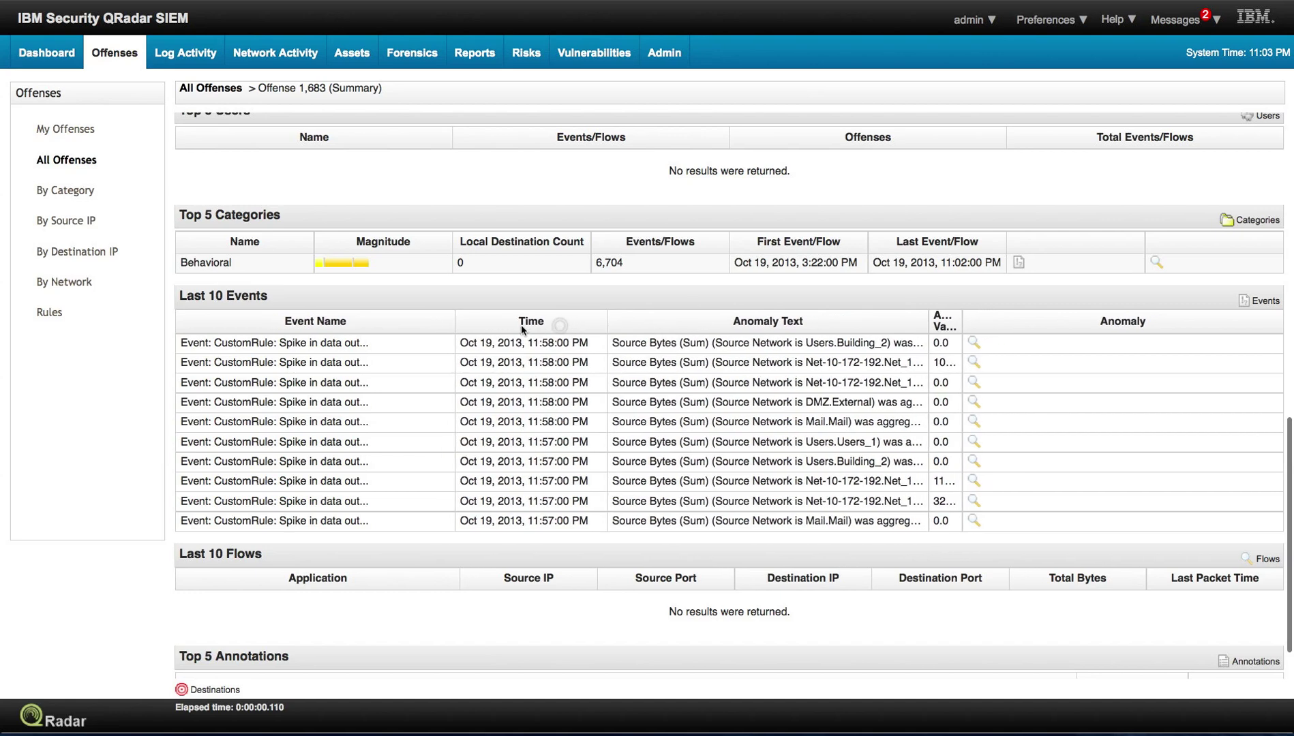
{"action": "left_click_drag", "start_coordinate": [459, 328], "coordinate": [300, 328]}
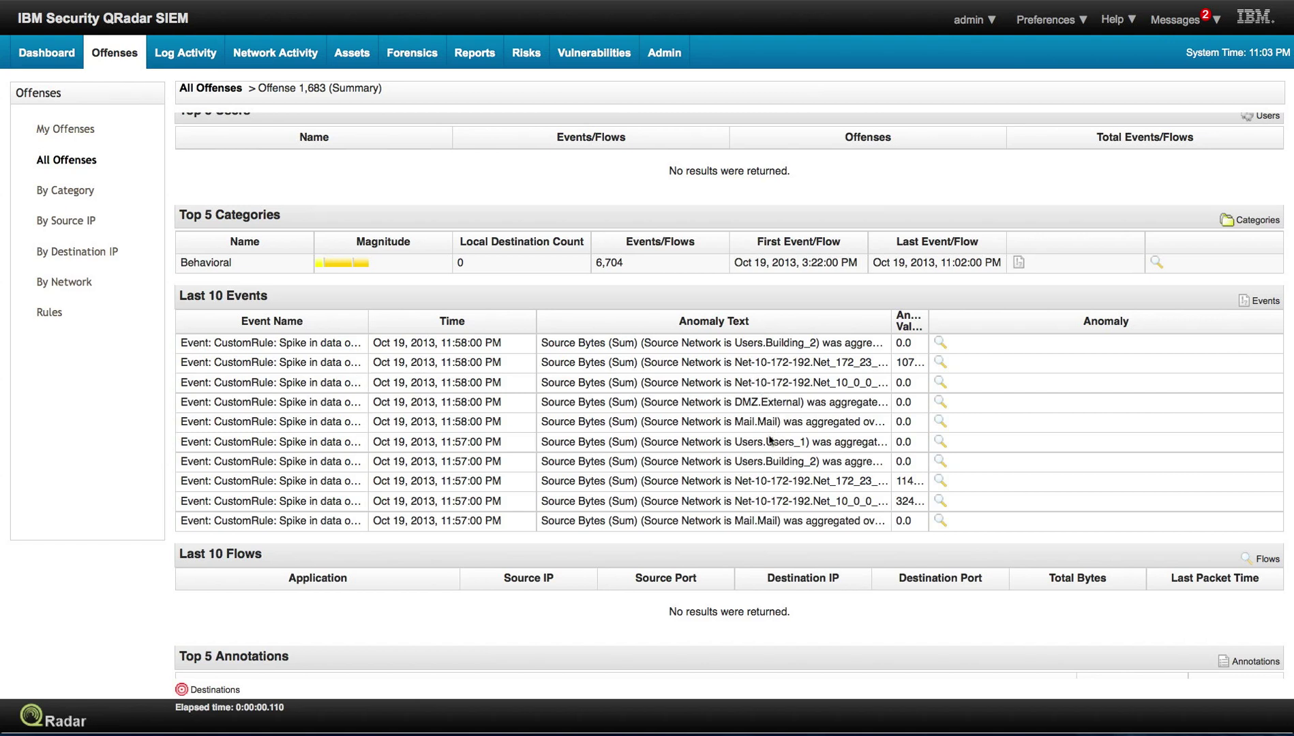
Step: Open the Users_1 anomaly's flow search, change start time to 11:55 AM, and run it
{"action": "left_click", "coordinate": [940, 442]}
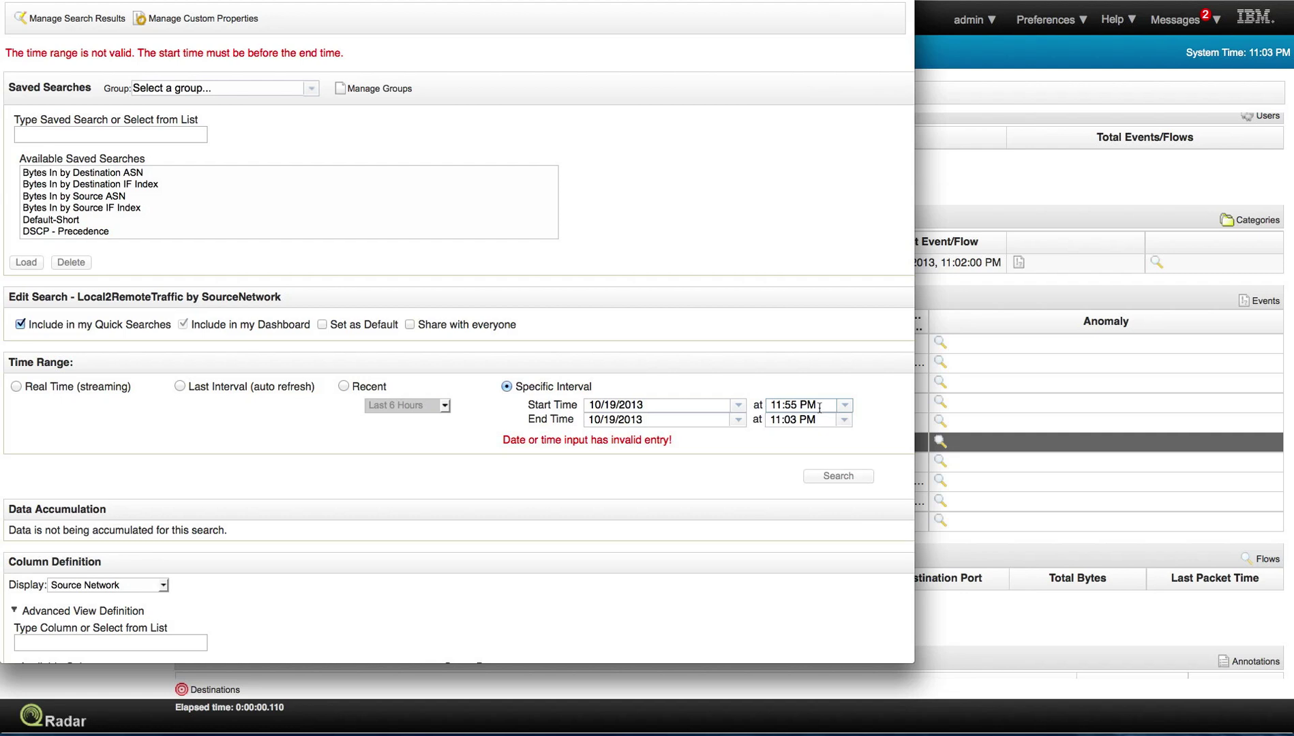
{"action": "left_click", "coordinate": [818, 405]}
{"action": "key", "text": "BackSpace"}
{"action": "key", "text": "BackSpace"}
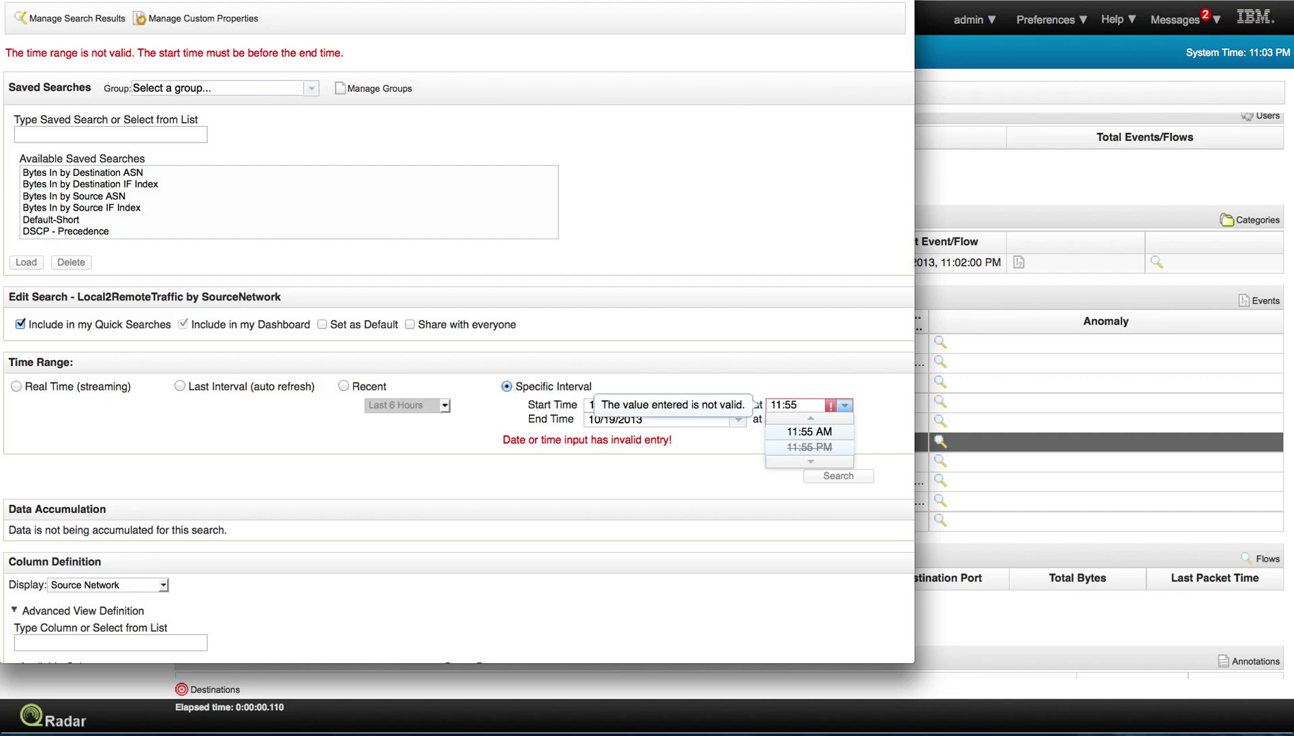
{"action": "type", "text": "AM"}
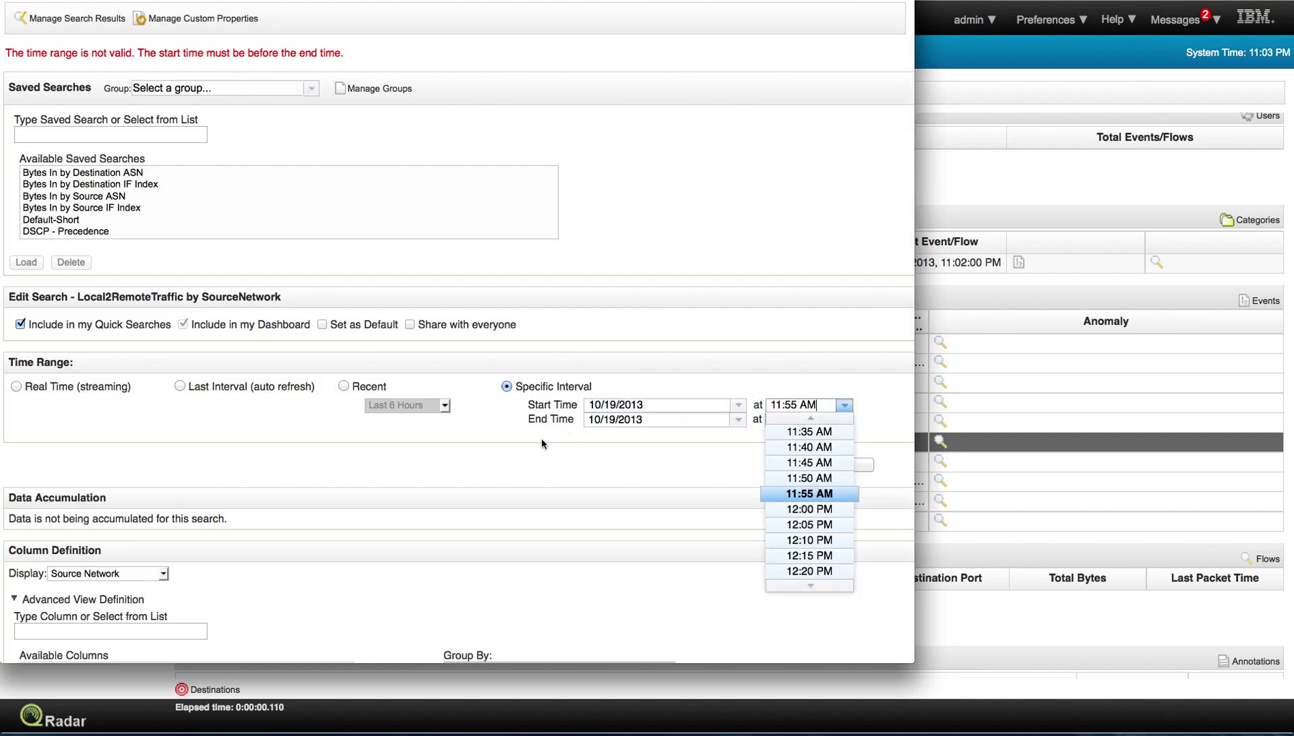
{"action": "left_click", "coordinate": [525, 438]}
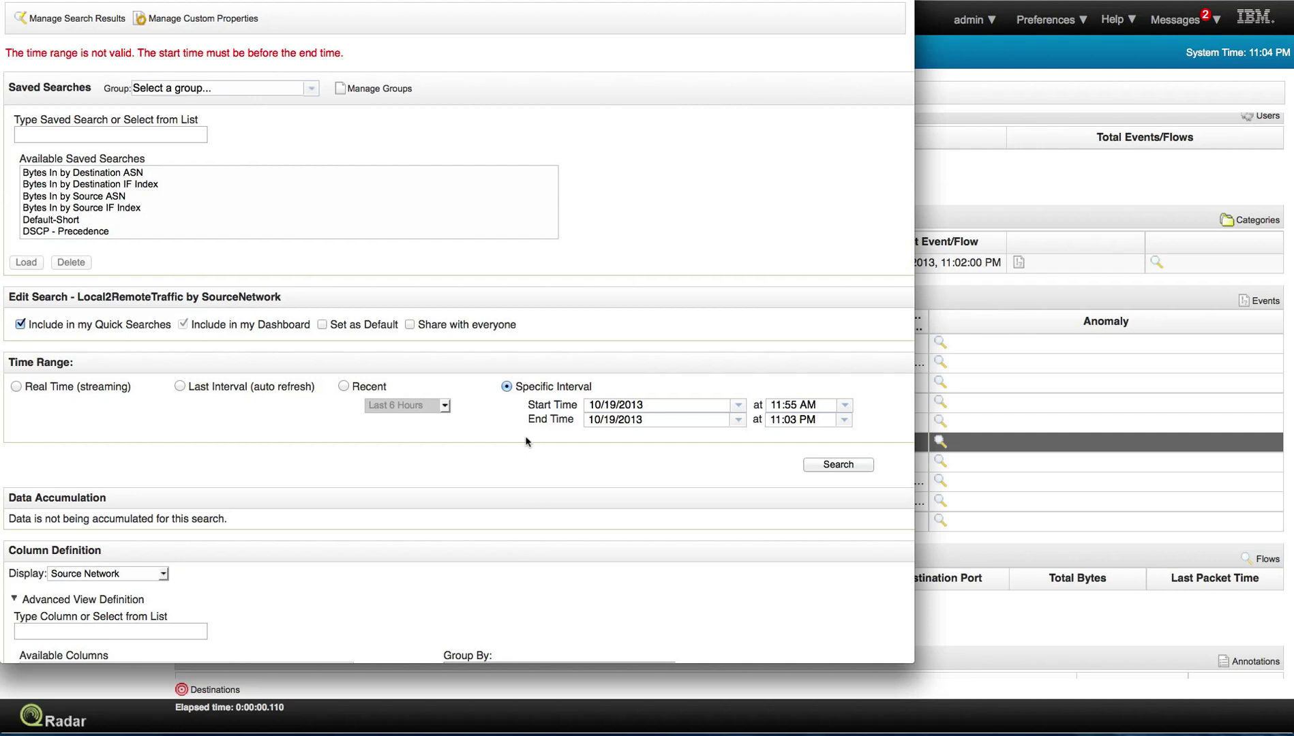
{"action": "left_click", "coordinate": [837, 467]}
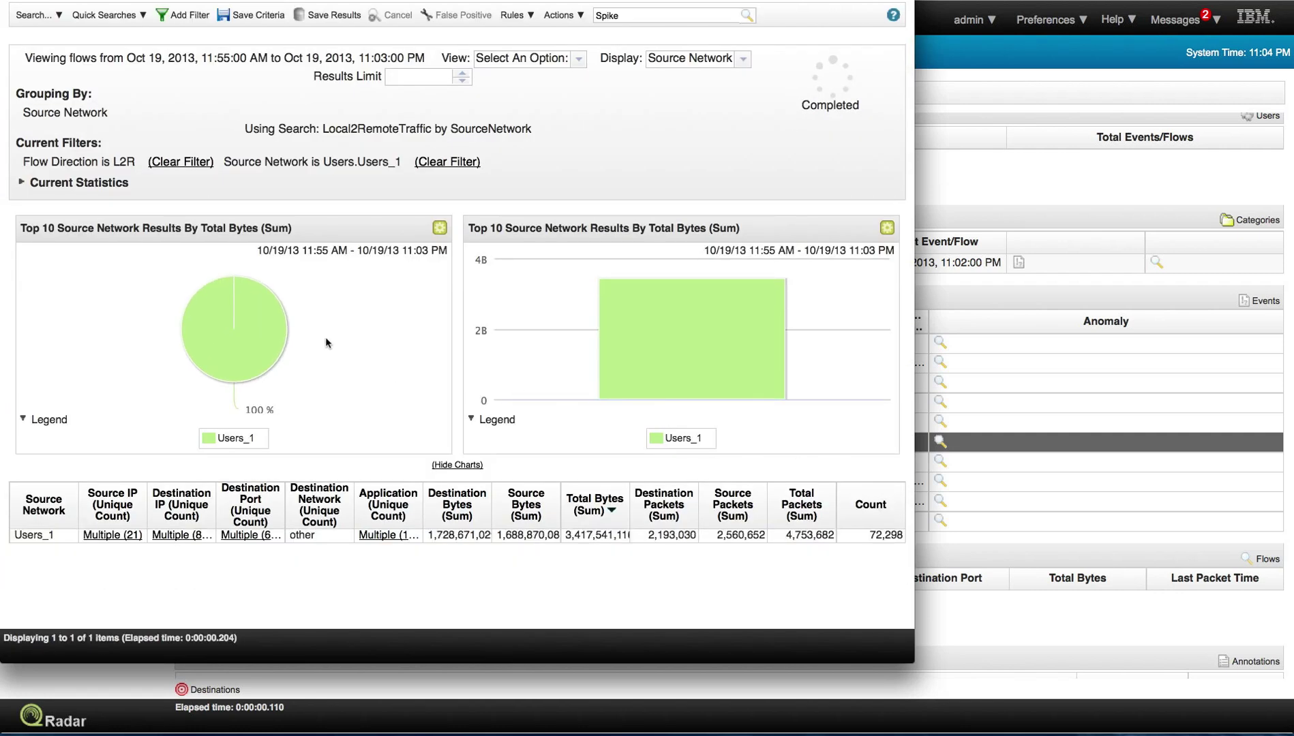
Step: Clear the 'Source Network is Users.Users_1' filter to include all source networks
{"action": "mouse_move", "coordinate": [245, 293]}
{"action": "left_click", "coordinate": [456, 164]}
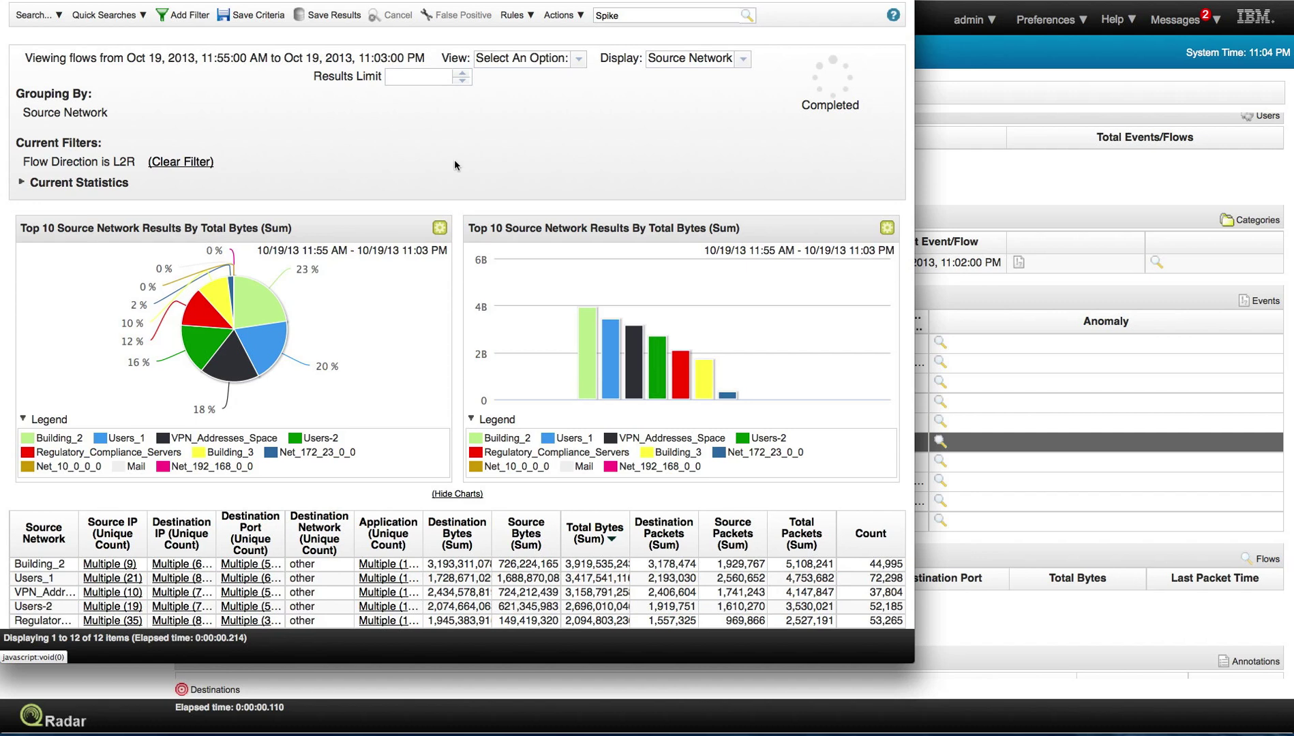
Step: Edit the flow search to a Recent time range of Last 30 Minutes and rerun it
{"action": "left_click", "coordinate": [51, 15]}
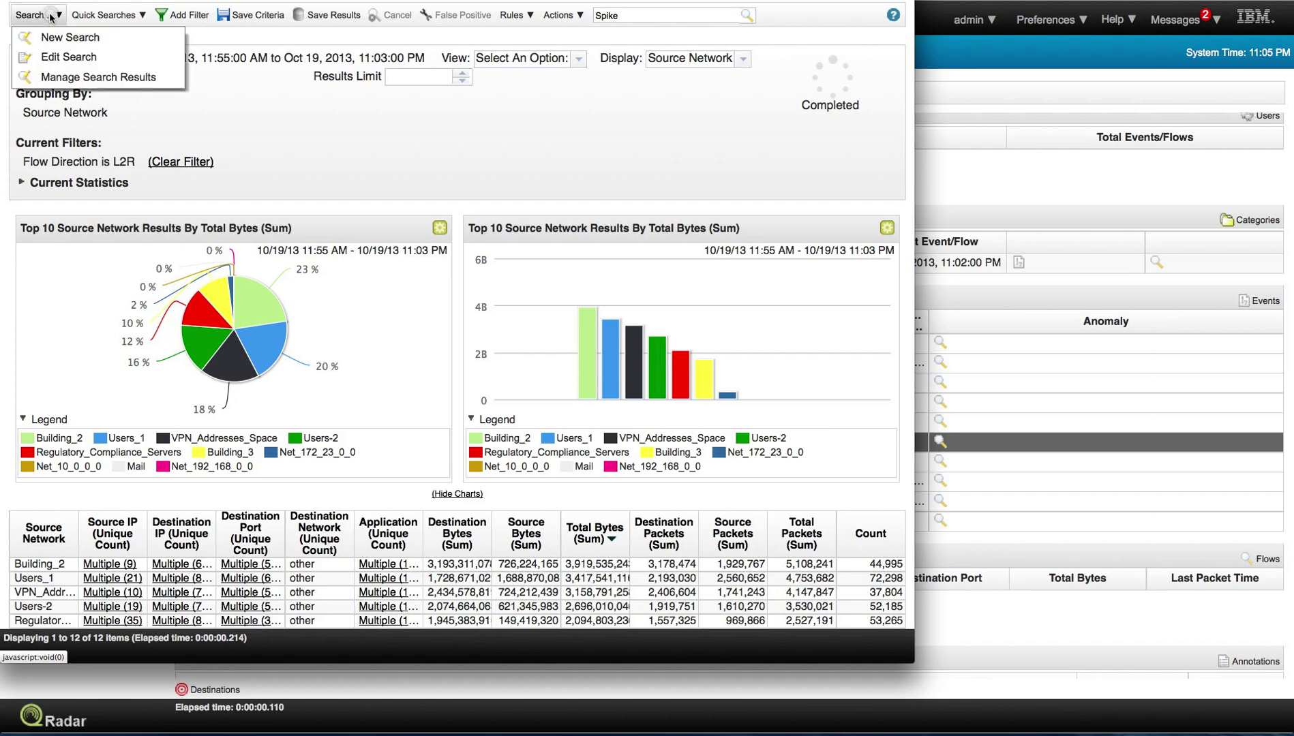
{"action": "left_click", "coordinate": [53, 60]}
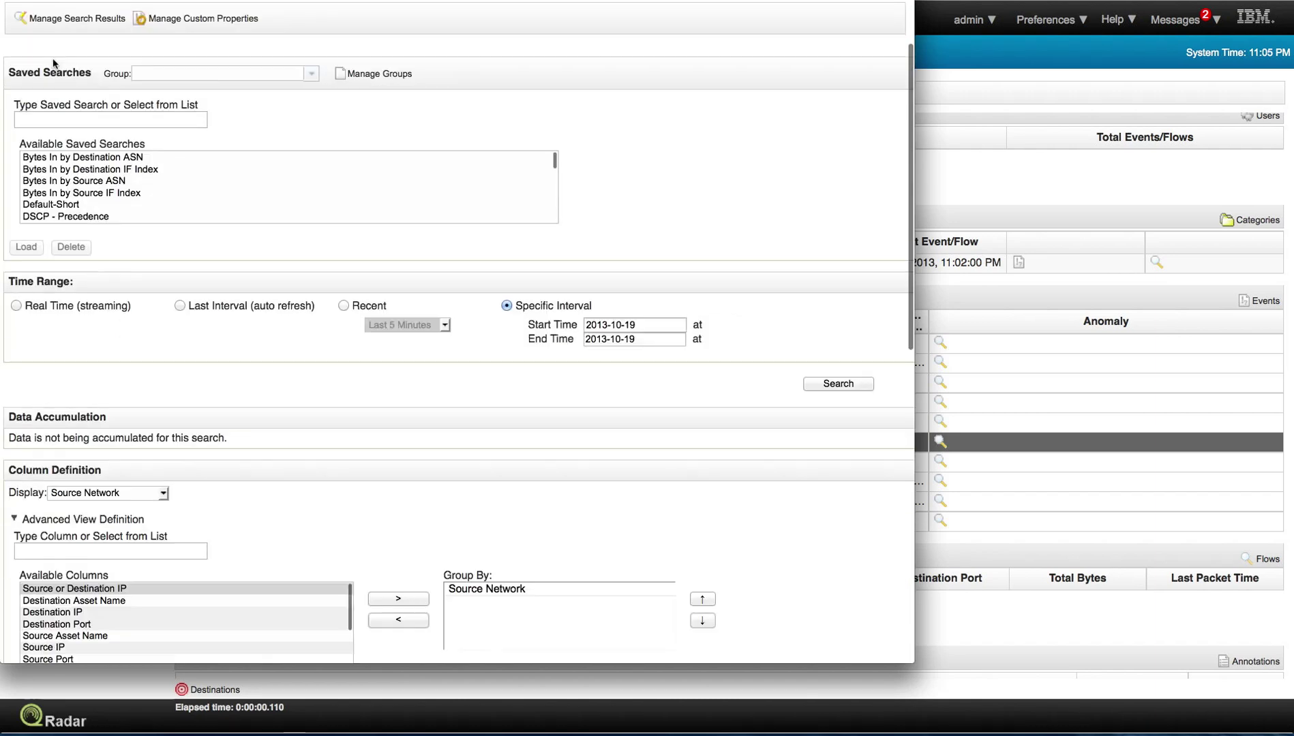
{"action": "left_click", "coordinate": [344, 306]}
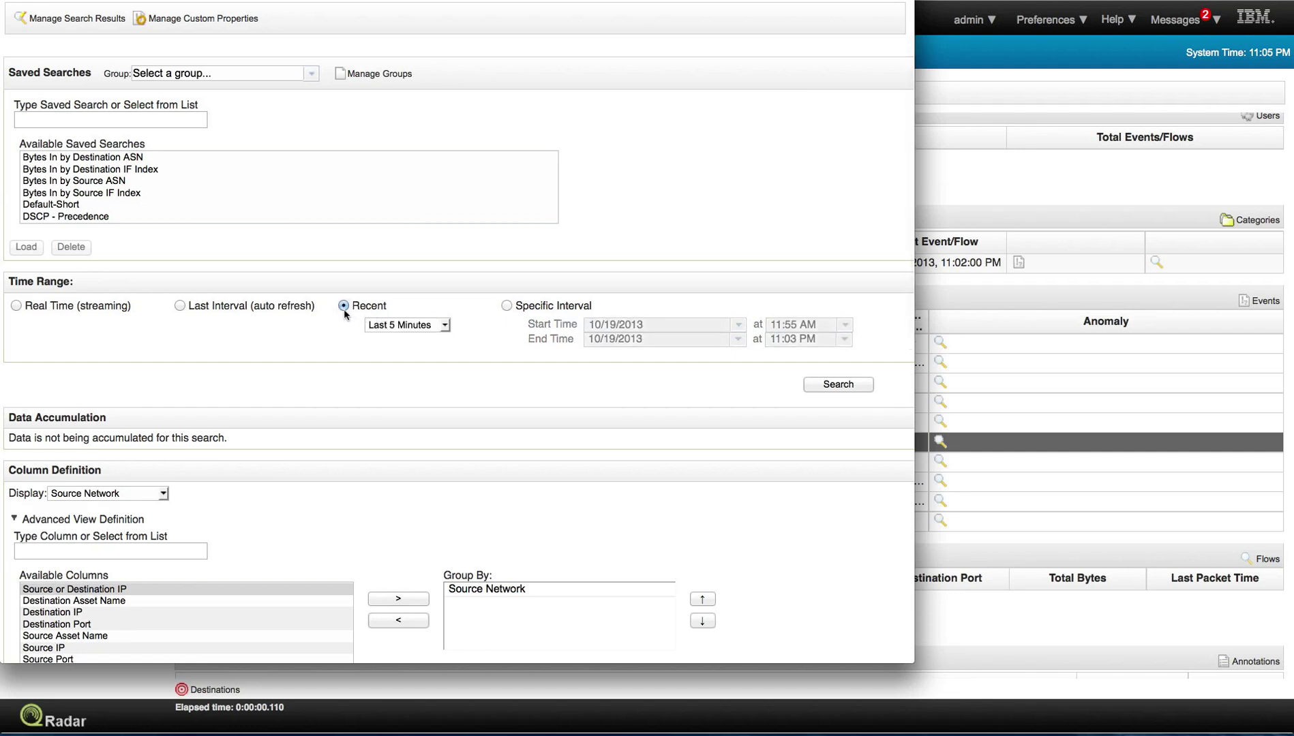
{"action": "left_click", "coordinate": [444, 325]}
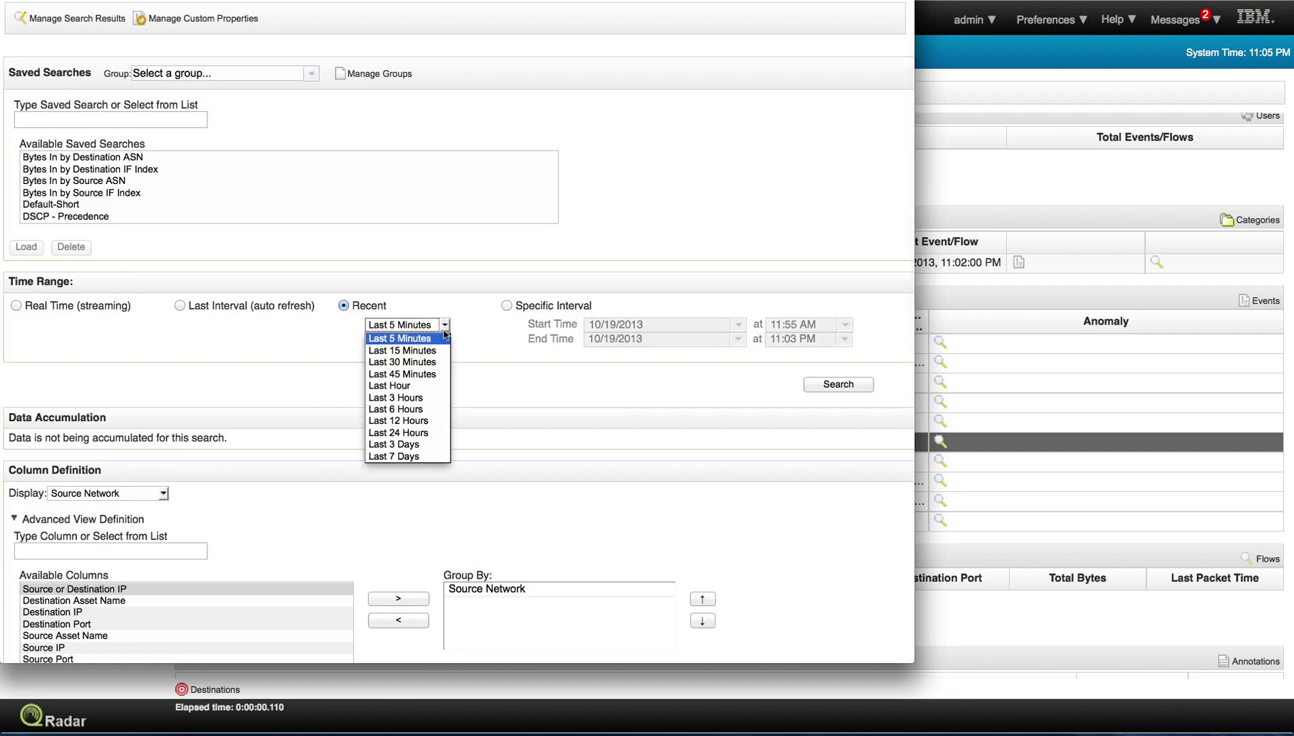
{"action": "left_click", "coordinate": [430, 364]}
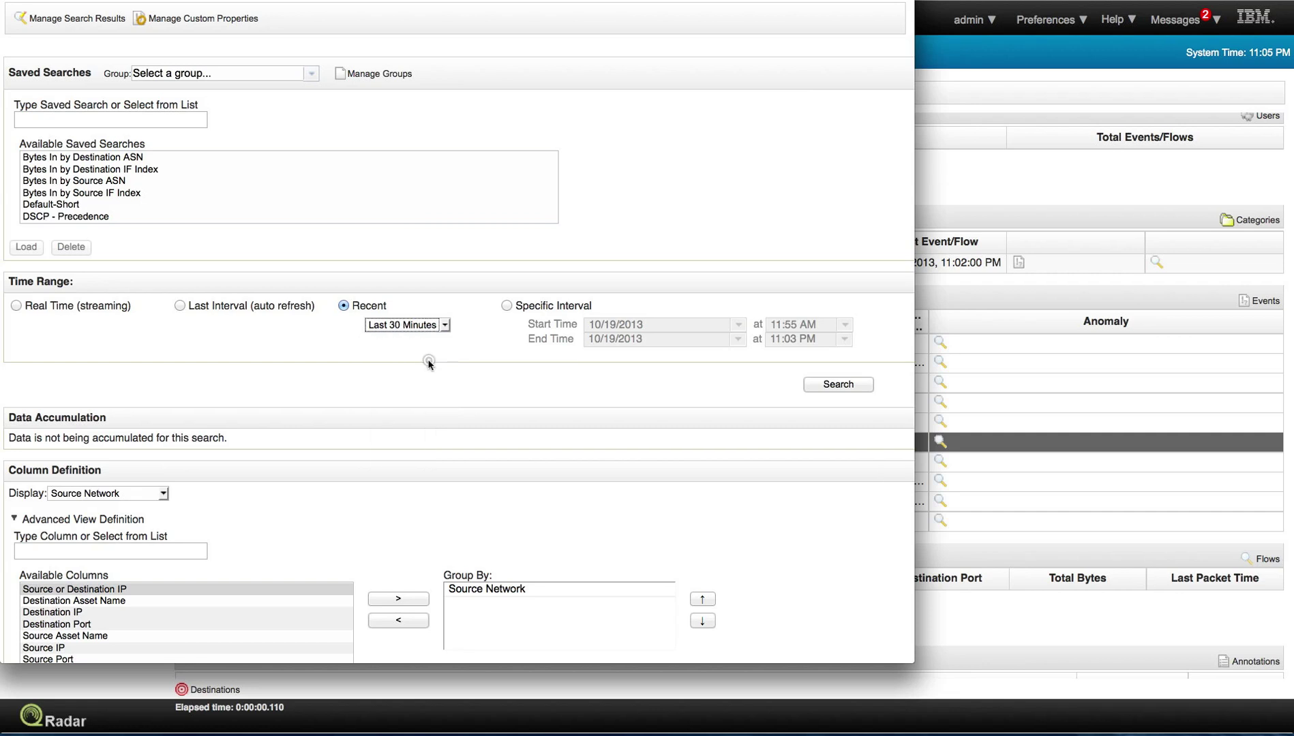
{"action": "left_click", "coordinate": [843, 387]}
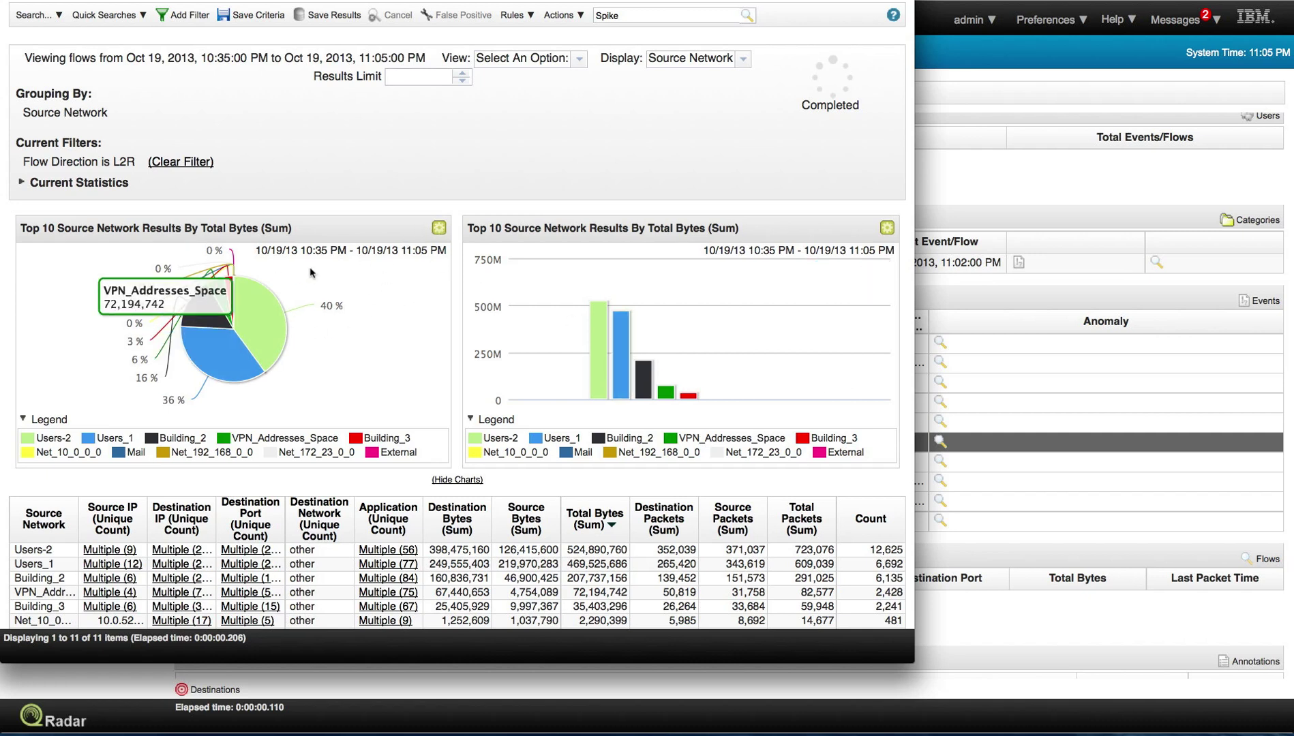
Step: Set the left chart to Time Series graphing Source Bytes (Sum) per source network
{"action": "mouse_move", "coordinate": [186, 346]}
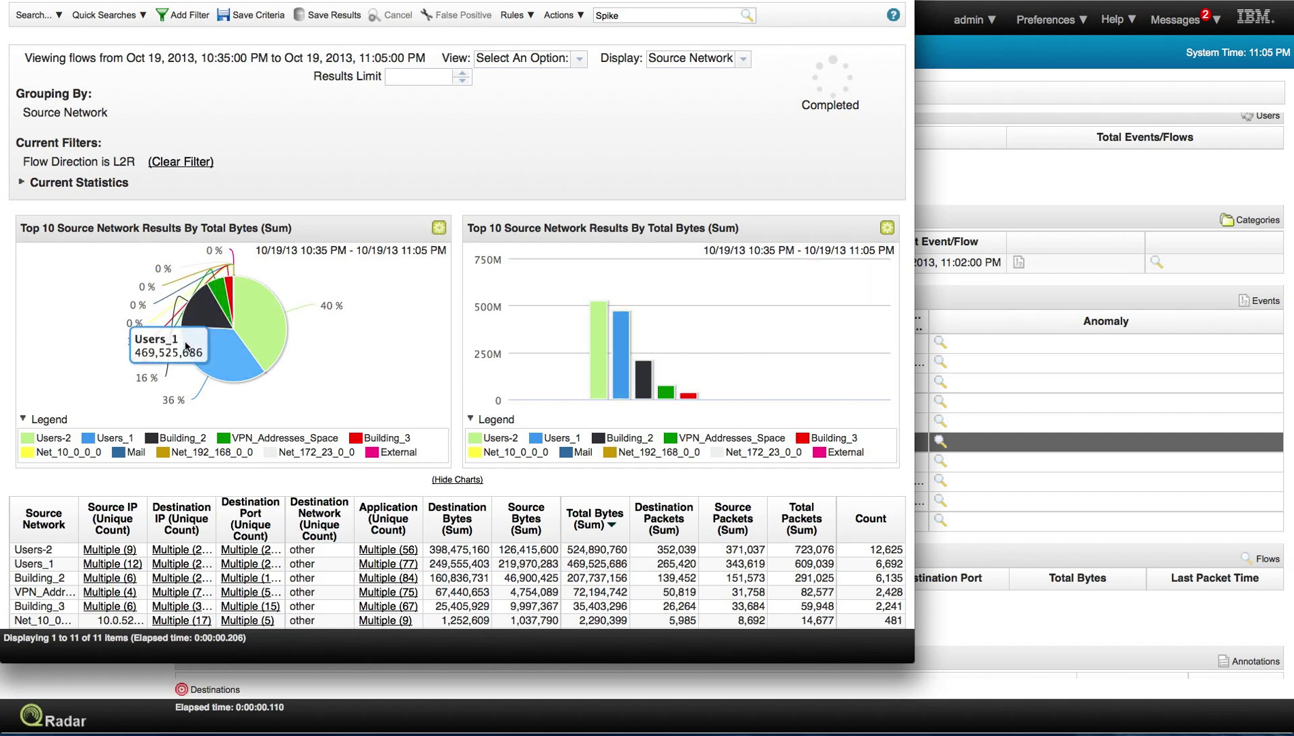
{"action": "left_click", "coordinate": [438, 228]}
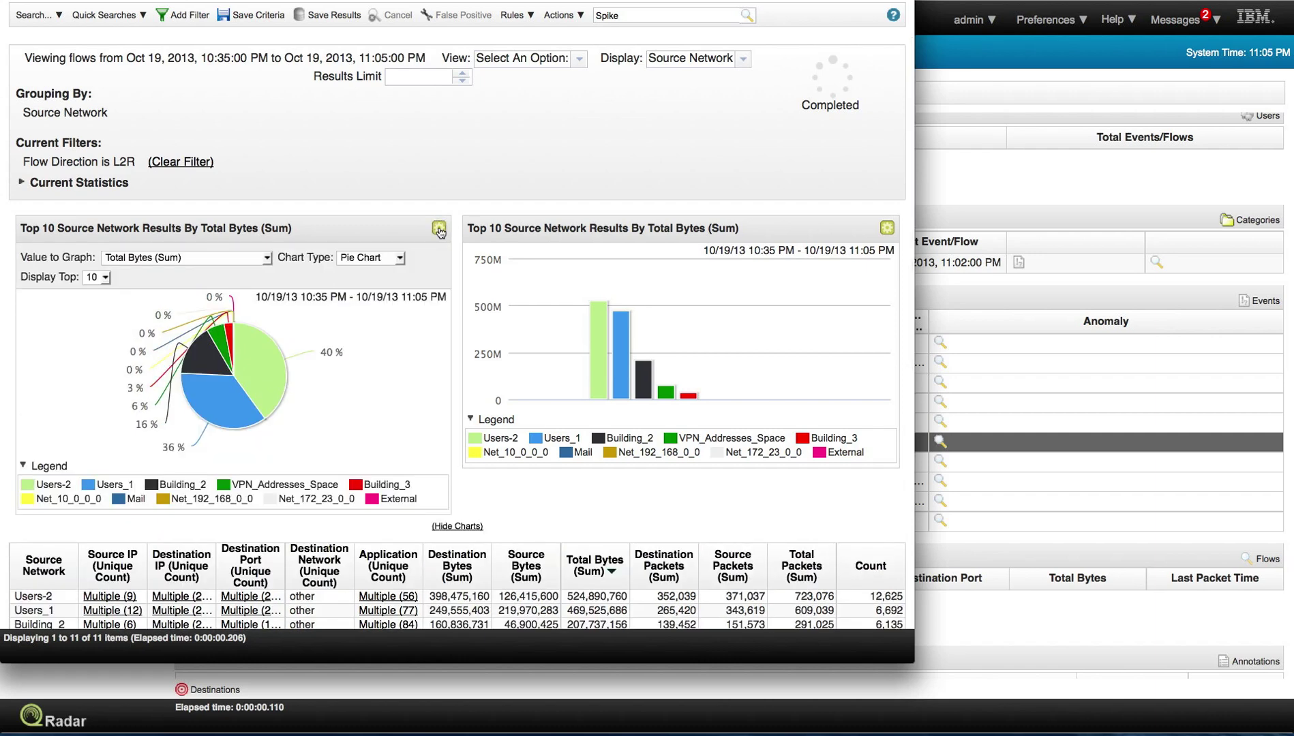
{"action": "left_click", "coordinate": [400, 259]}
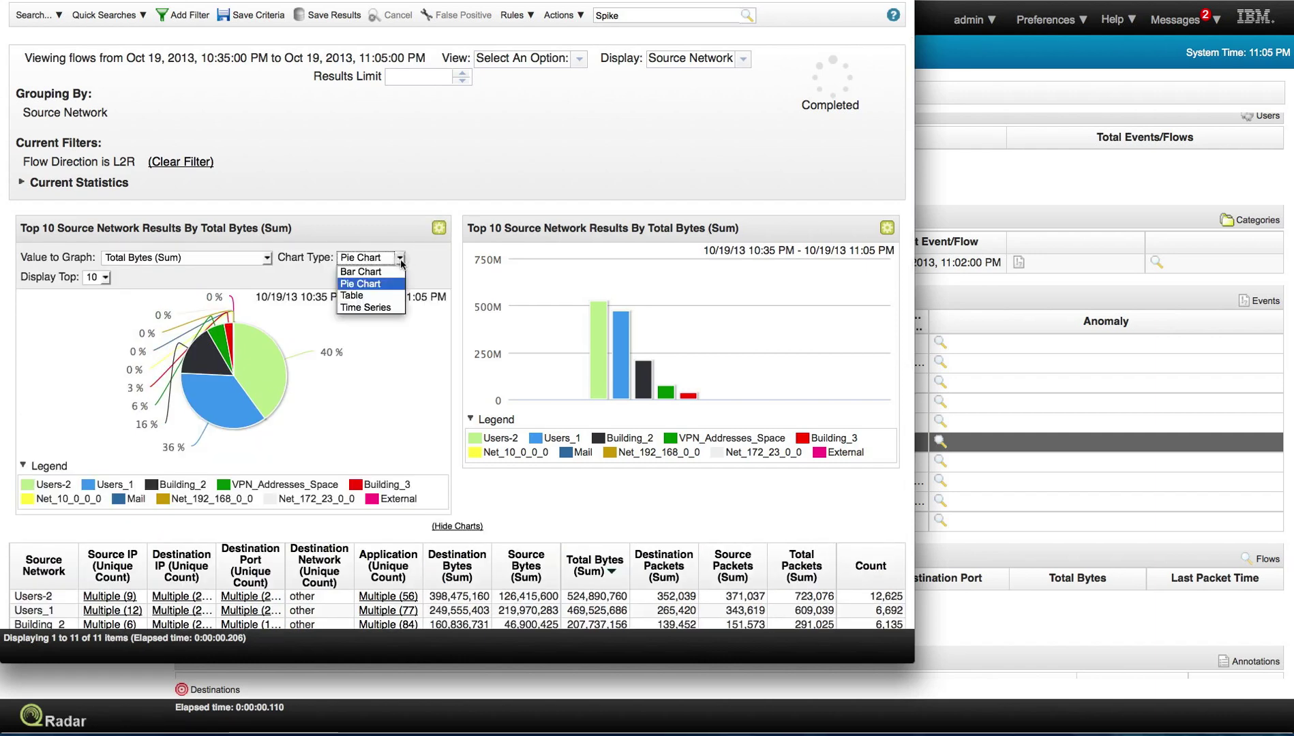
{"action": "left_click", "coordinate": [380, 308]}
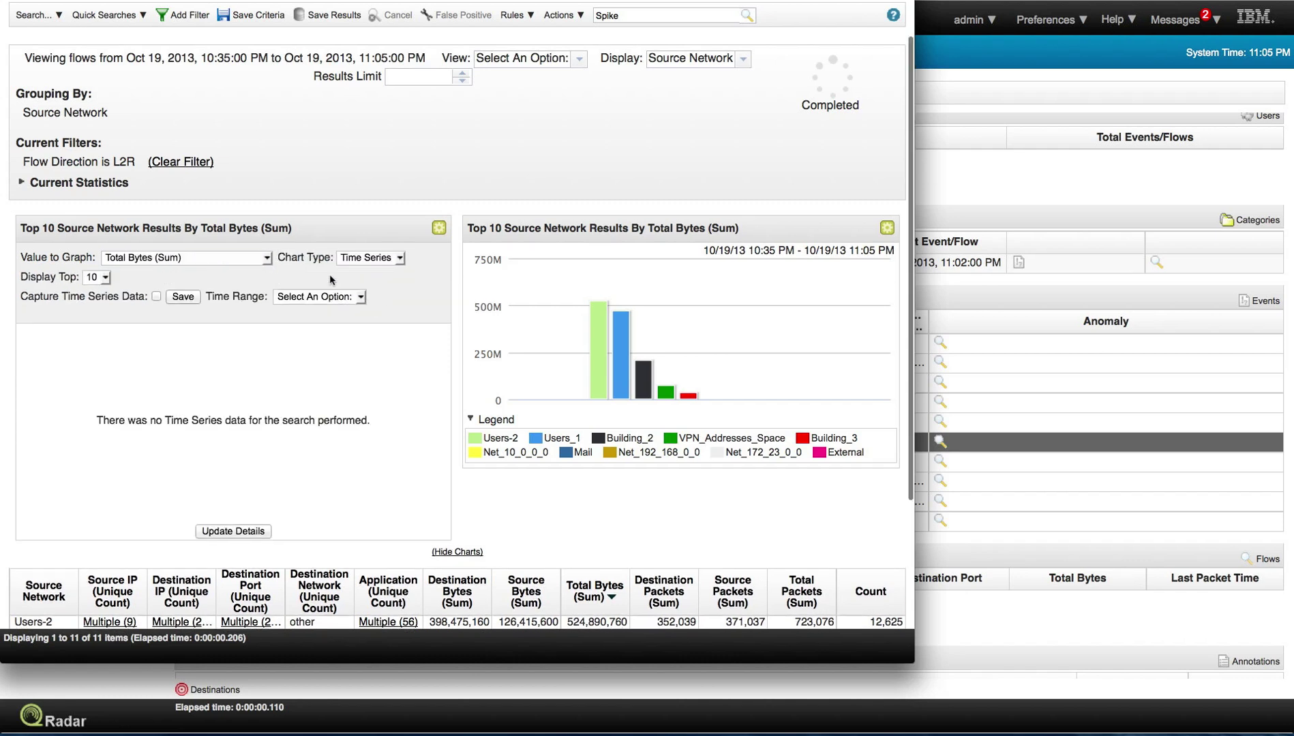
{"action": "left_click", "coordinate": [266, 259]}
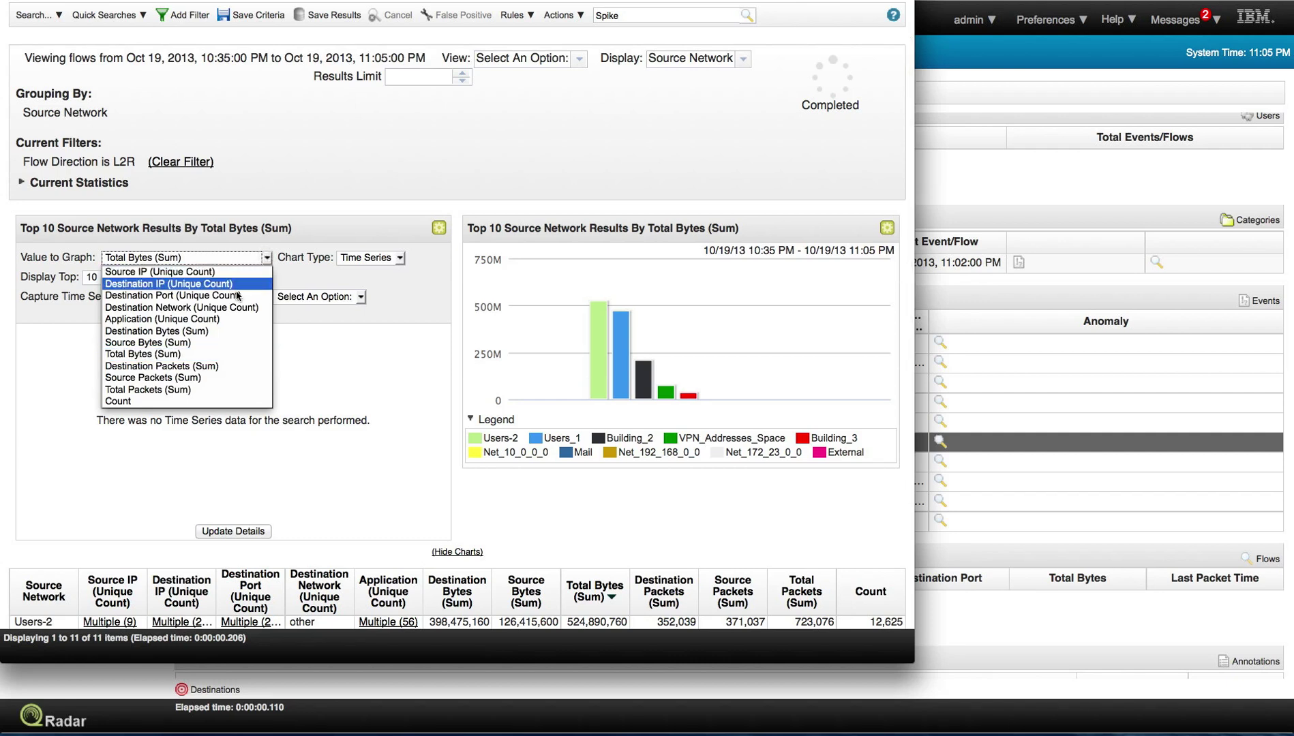
{"action": "left_click", "coordinate": [201, 342]}
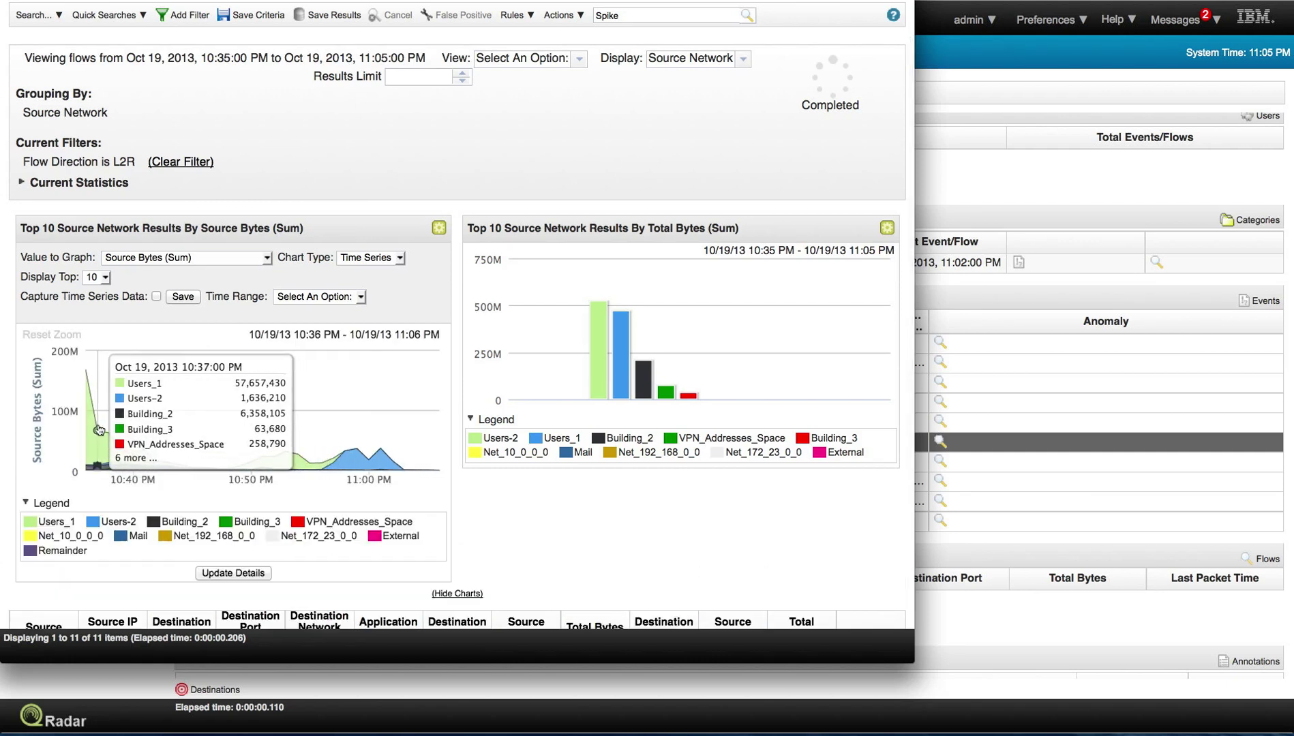
{"action": "mouse_move", "coordinate": [98, 452]}
{"action": "mouse_move", "coordinate": [98, 410]}
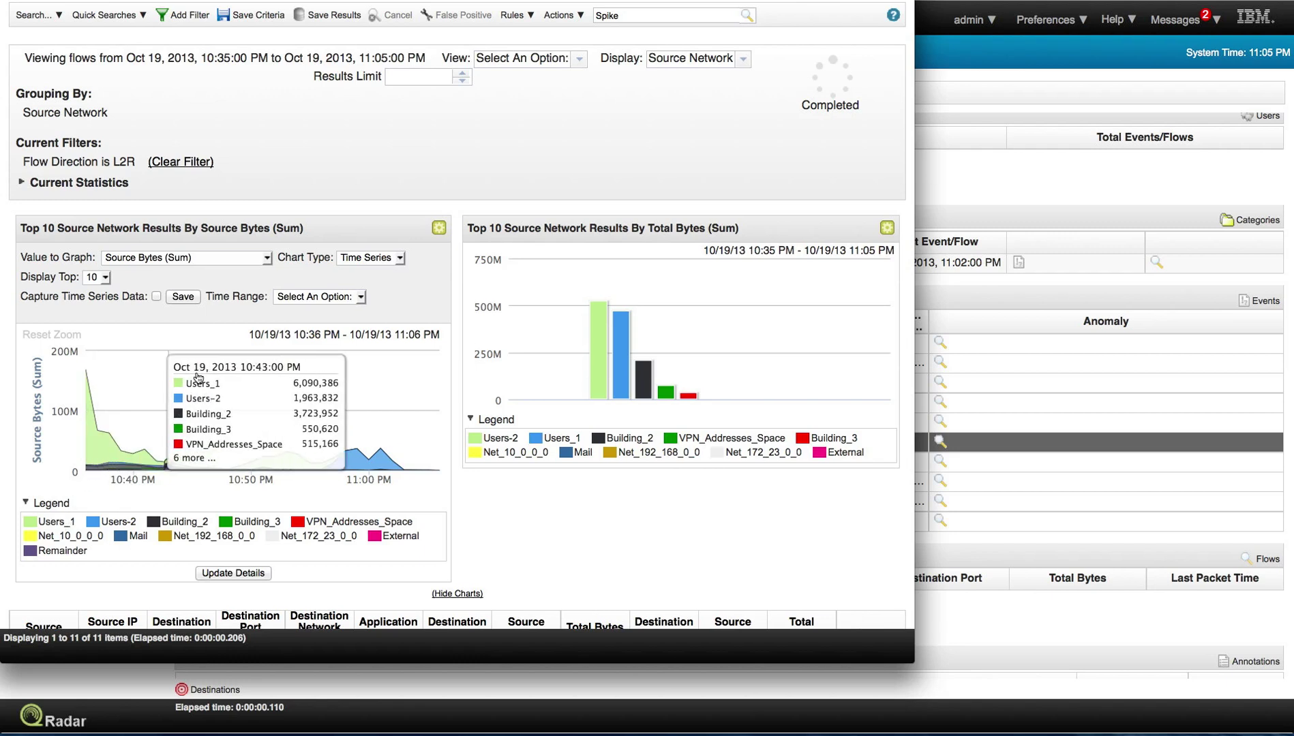
Step: Set the Source Bytes chart's time range to Last Hour, exposing the Users_1 spike near 10:33 PM
{"action": "left_click", "coordinate": [361, 297]}
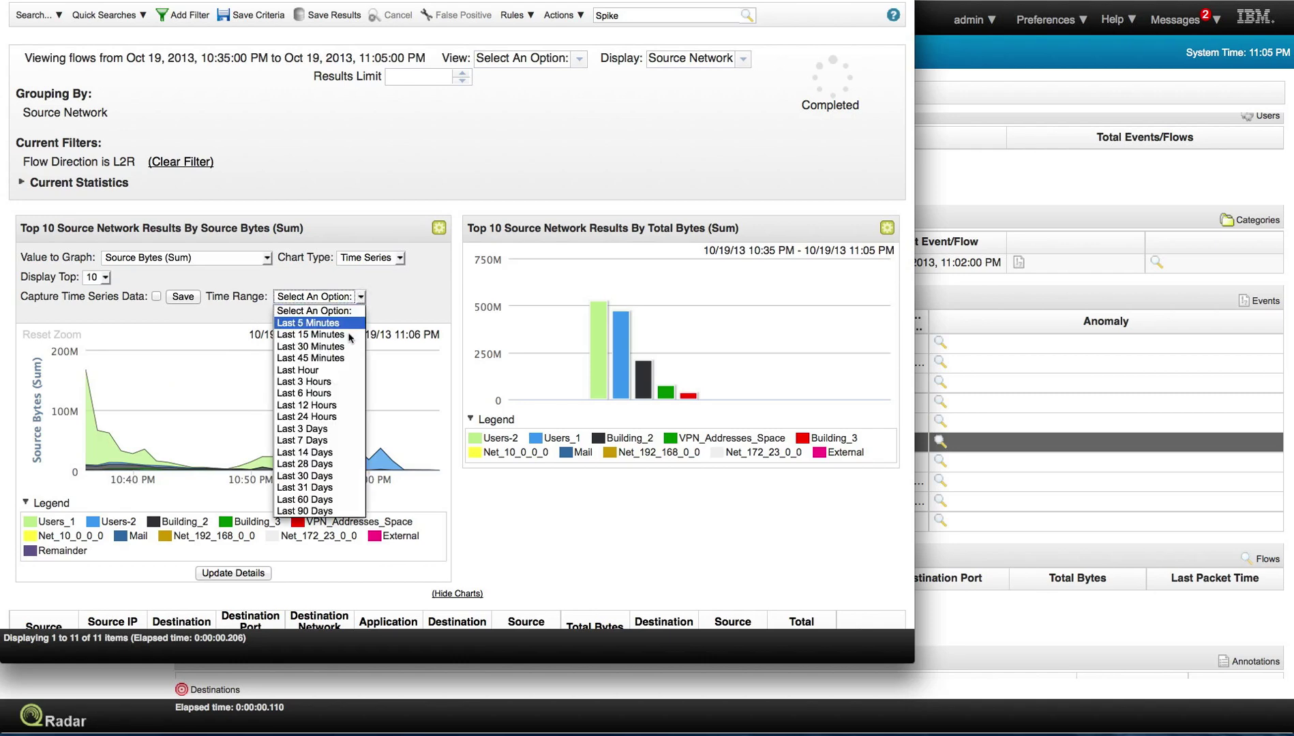
{"action": "left_click", "coordinate": [339, 372]}
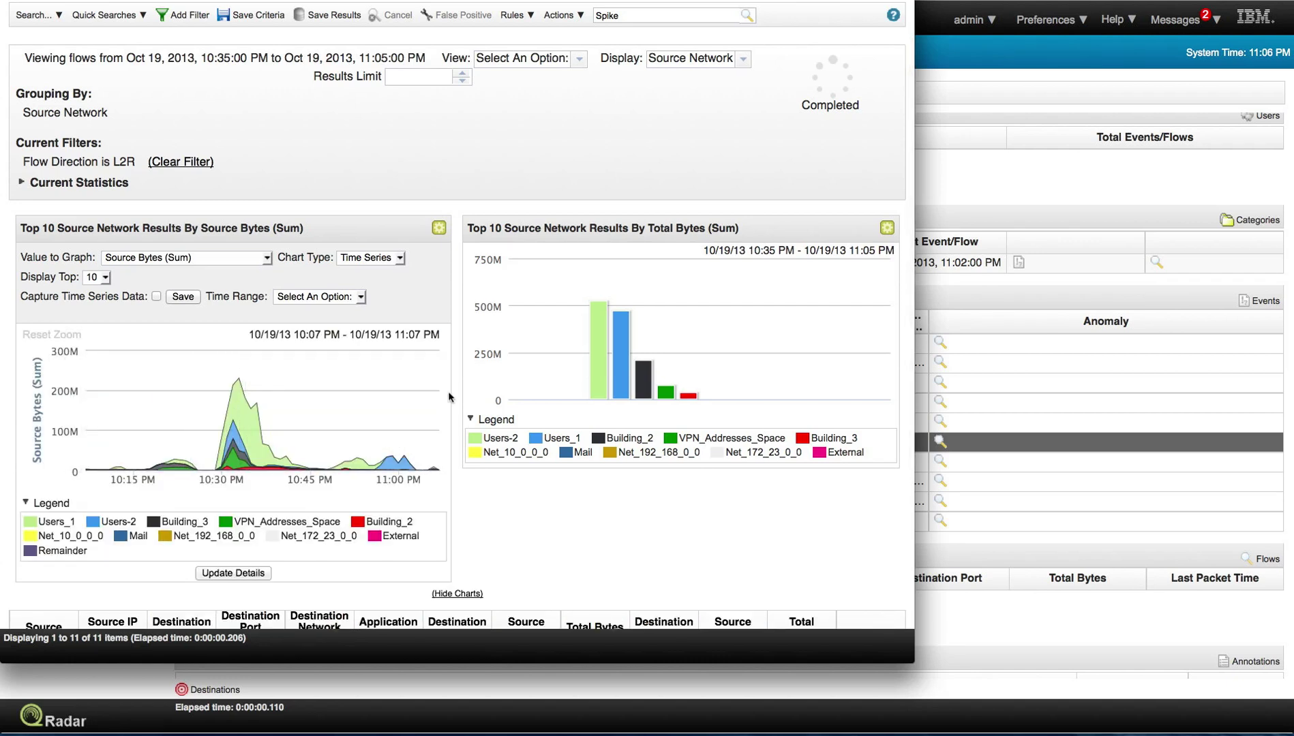
{"action": "mouse_move", "coordinate": [238, 388]}
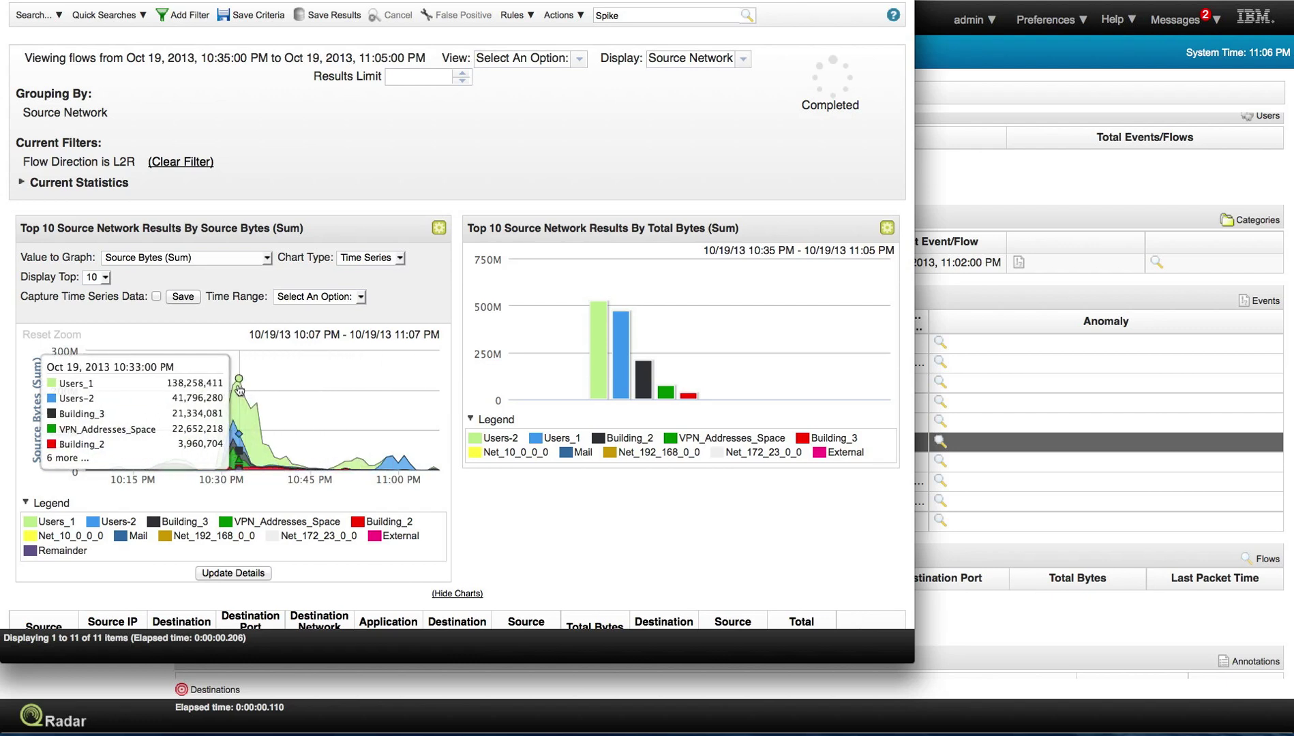